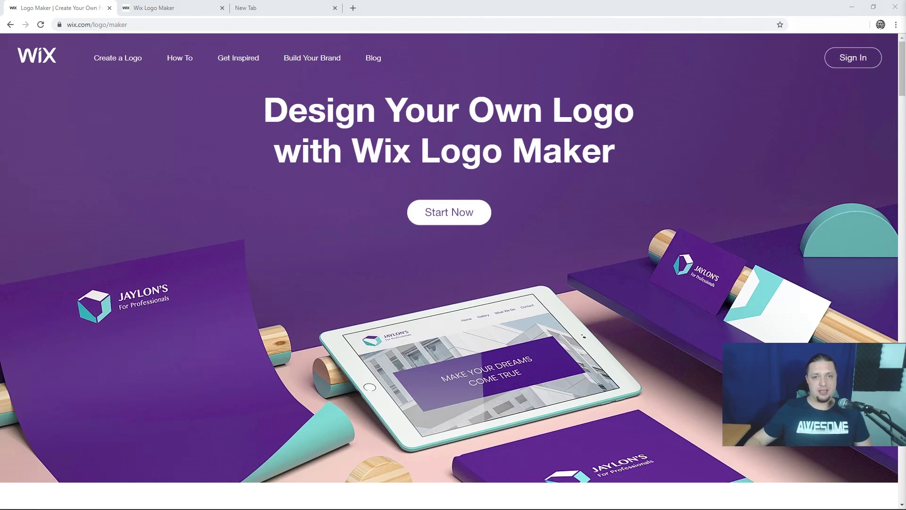
# - Browse the Wix Logo Maker landing page, then switch to the Website Planet brand dashboard
pyautogui.scroll(-5, 415, 340)
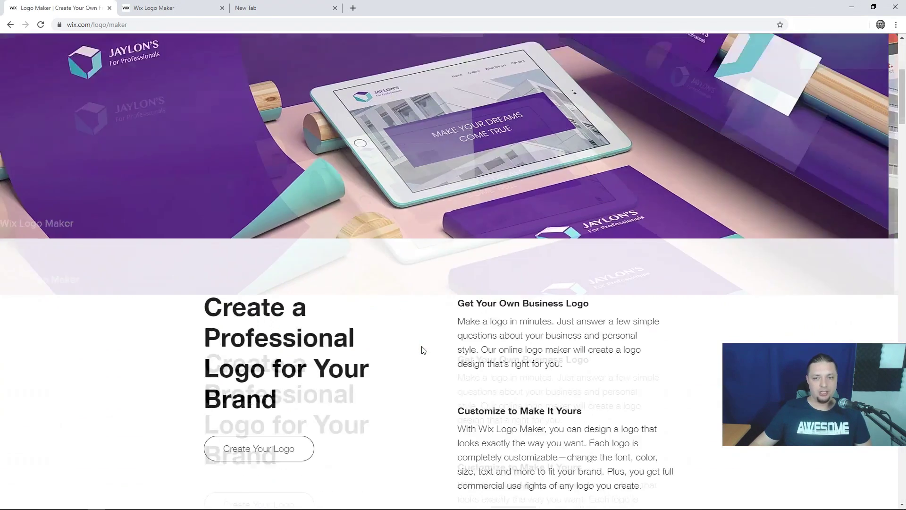
pyautogui.scroll(-7, 423, 350)
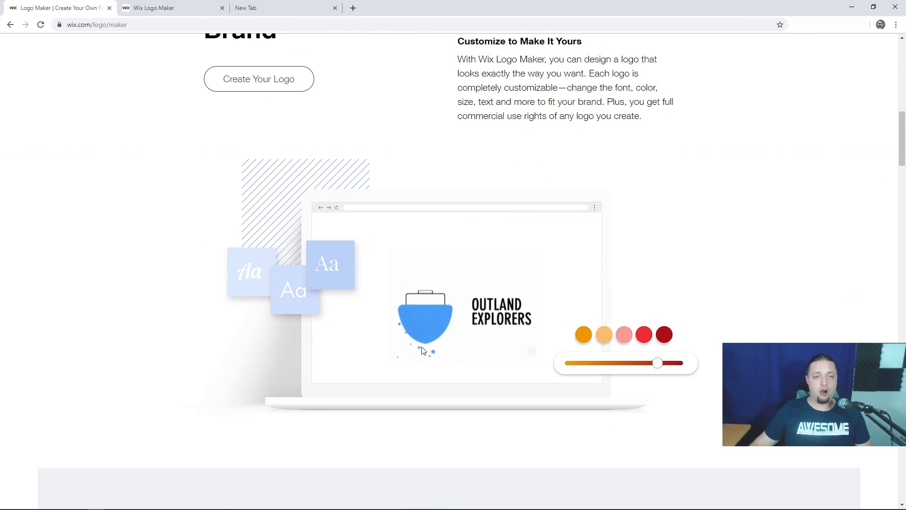
pyautogui.scroll(12, 421, 350)
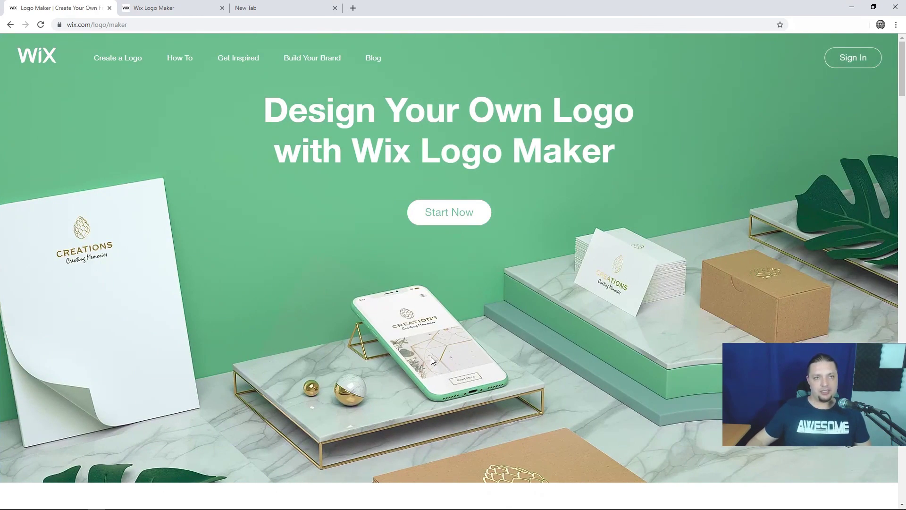
pyautogui.click(162, 5)
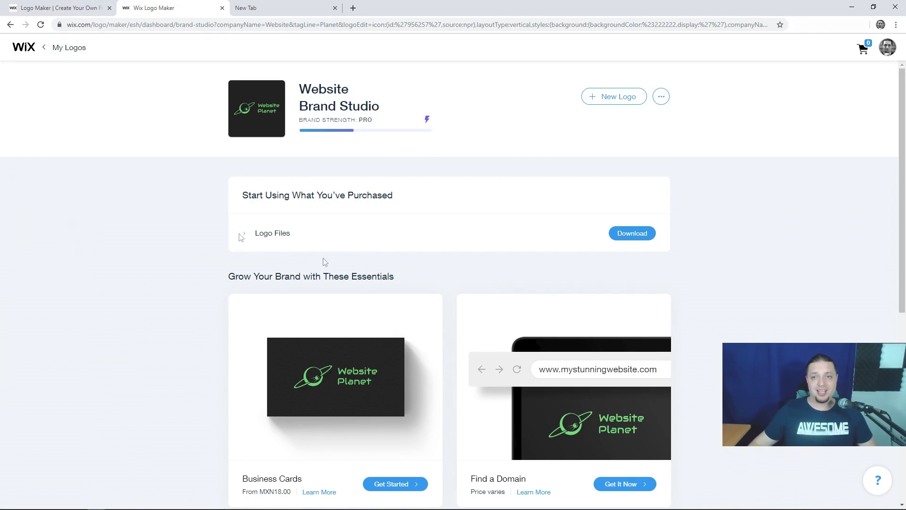
# - Start a new logo from the Brand Studio dashboard
pyautogui.click(602, 100)
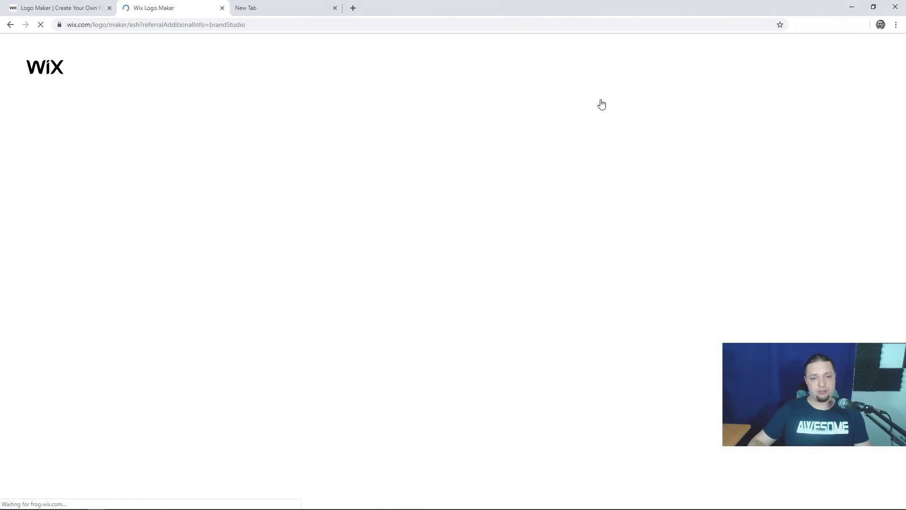
# - Search 'websiteplanet' in the blank new tab to reach websiteplanet.com
pyautogui.click(241, 8)
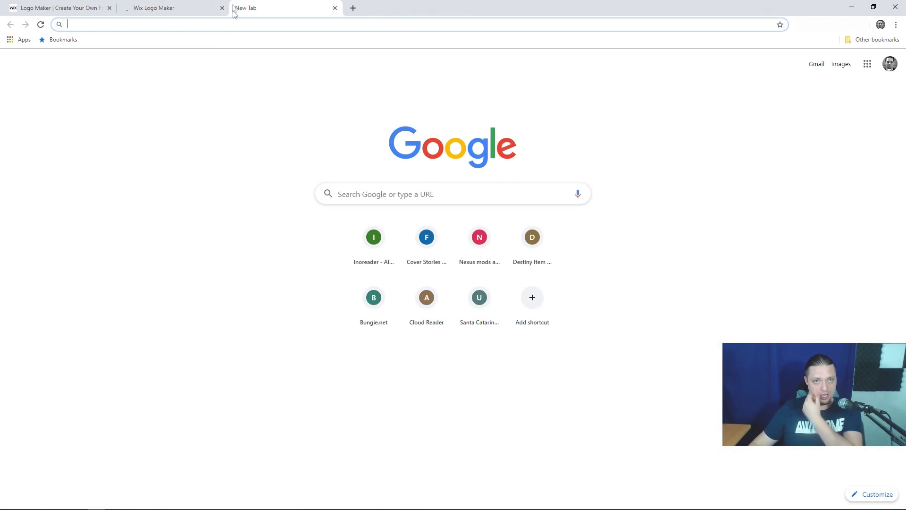
pyautogui.write('websit')
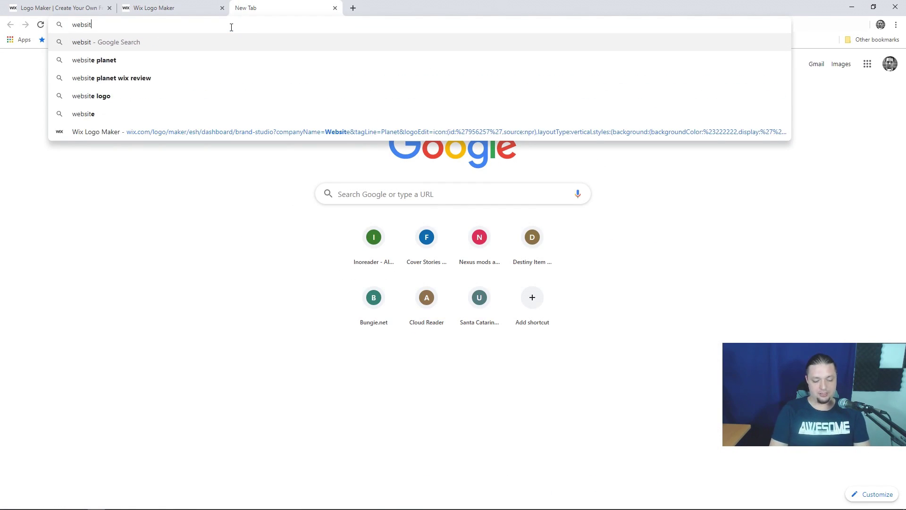
pyautogui.write('eplanet')
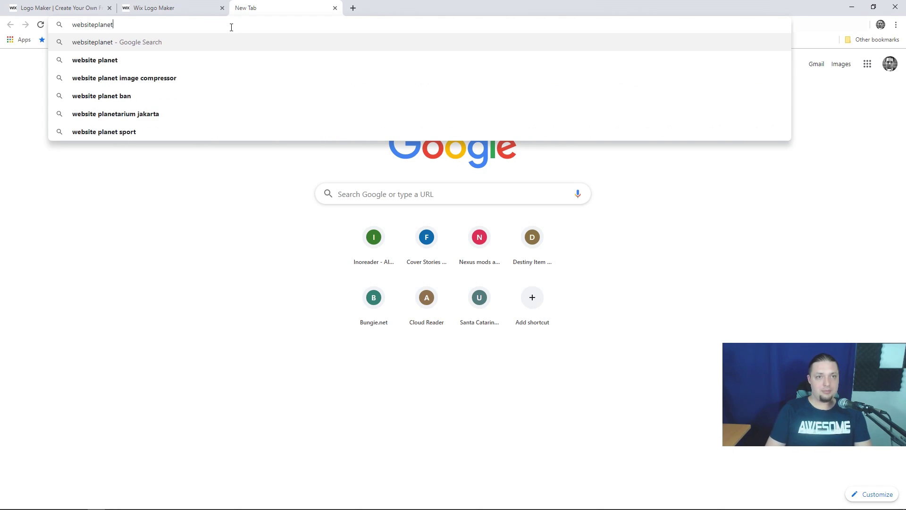
pyautogui.press('Return')
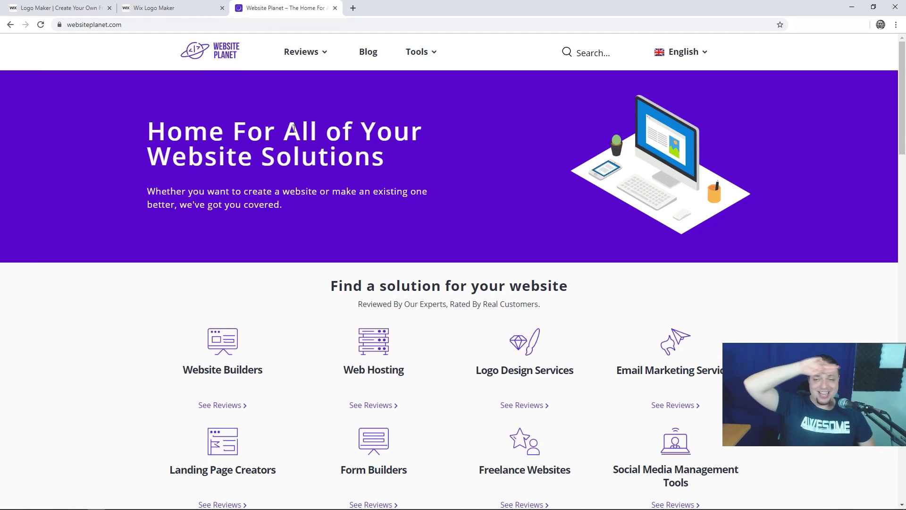
# - Enter 'Website Planet' as the logo's business name and continue
pyautogui.click(201, 7)
pyautogui.click(418, 238)
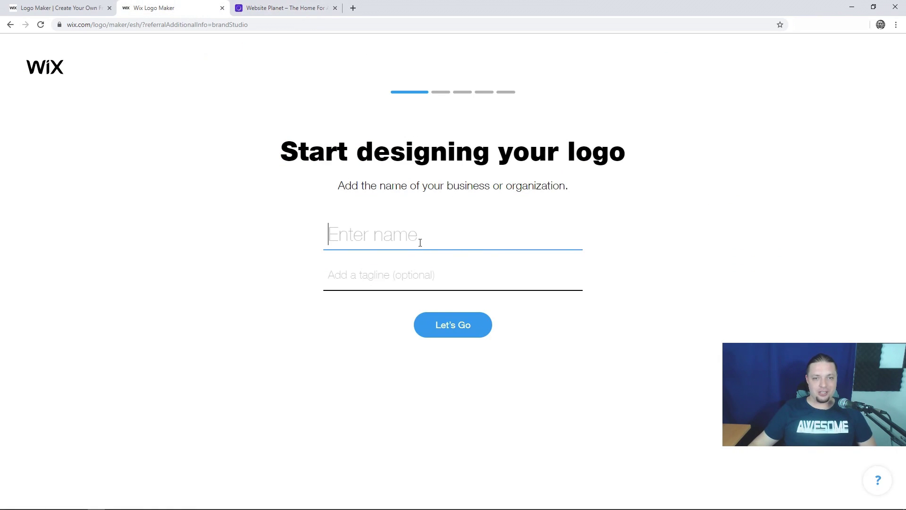
pyautogui.write('We')
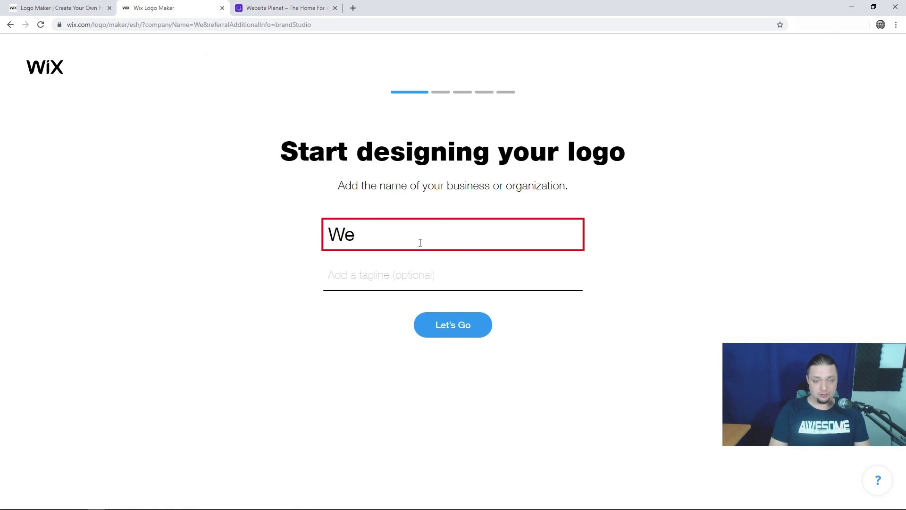
pyautogui.write('bsite Planety')
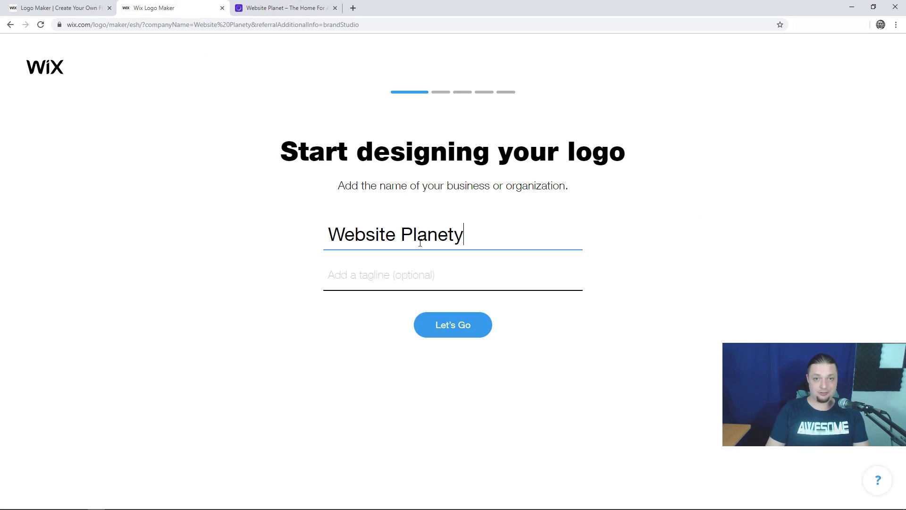
pyautogui.press('BackSpace')
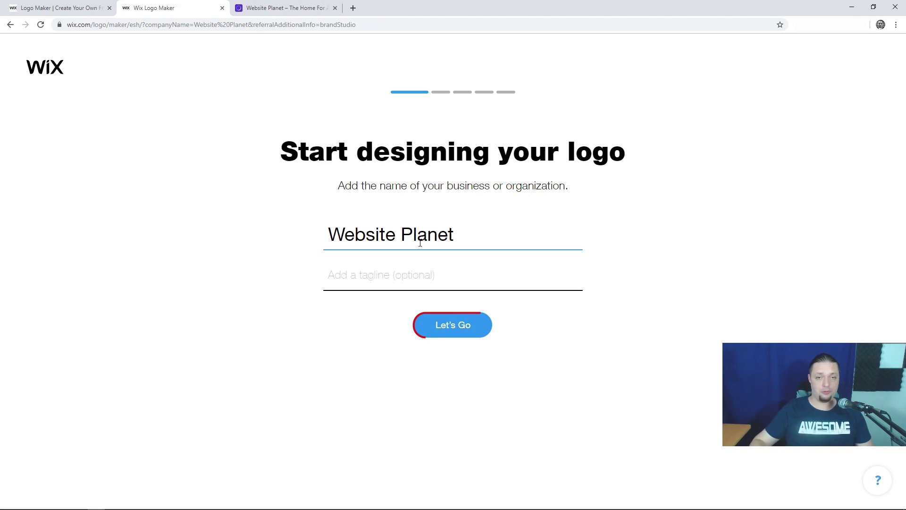
pyautogui.click(451, 325)
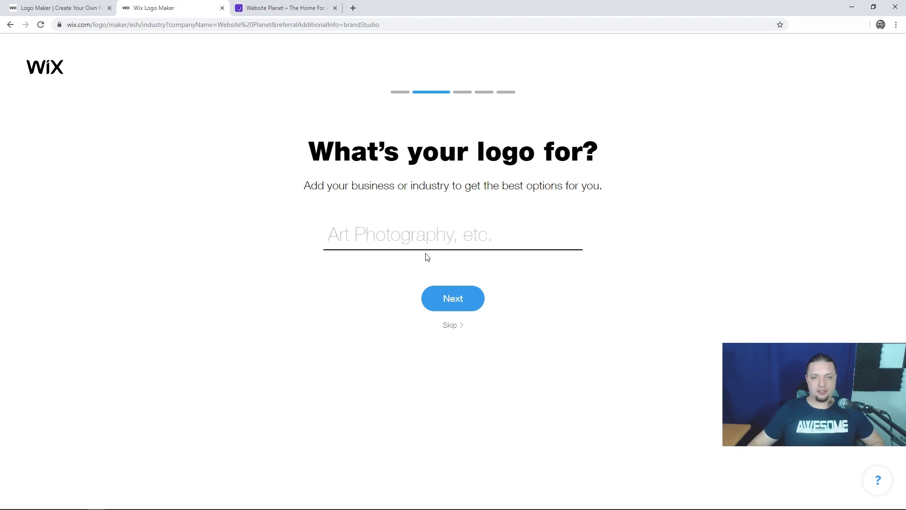
# - Choose Reviews Blog as the logo's industry
pyautogui.click(431, 236)
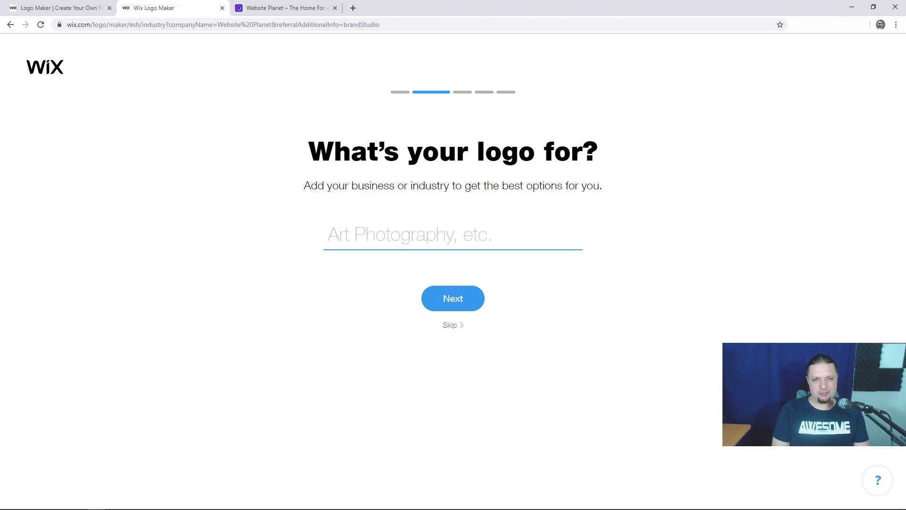
pyautogui.write('Reviews')
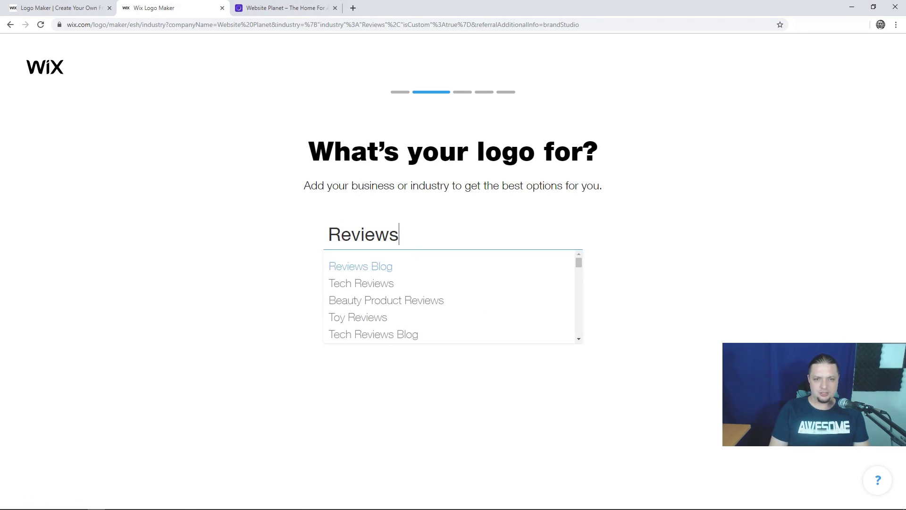
pyautogui.click(390, 267)
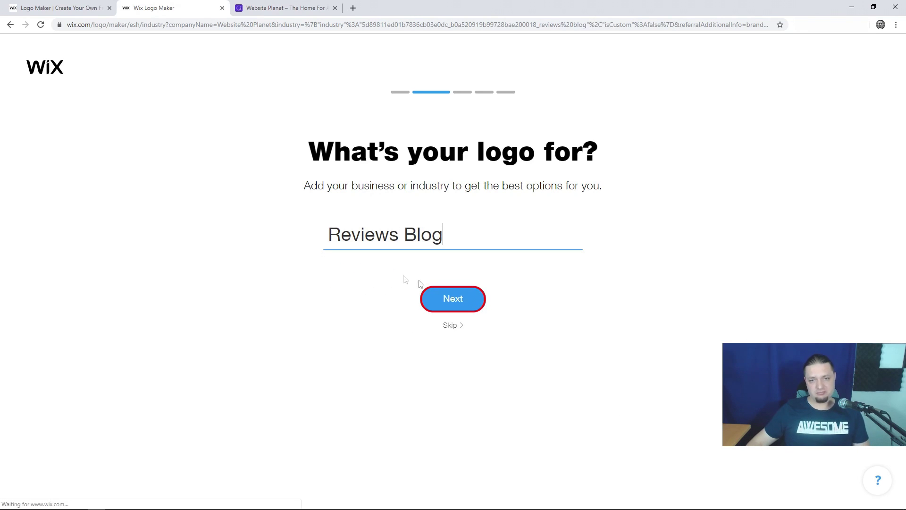
pyautogui.click(452, 296)
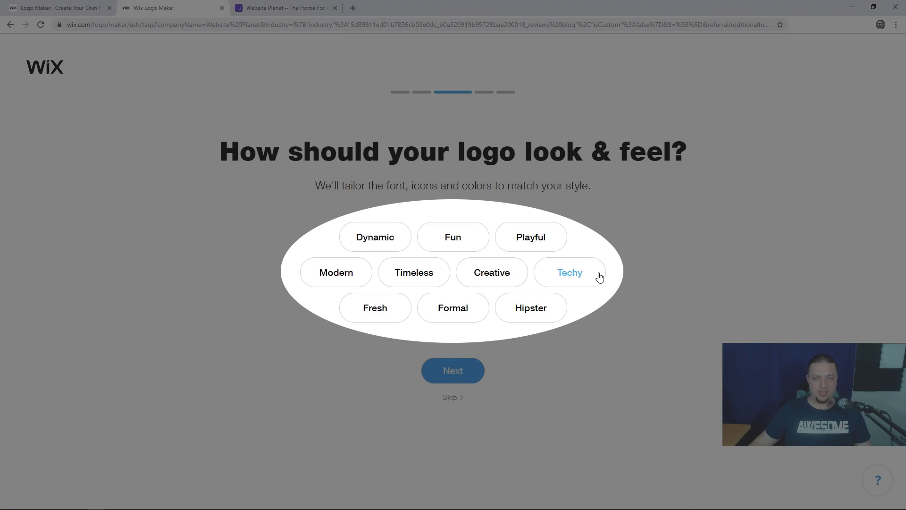
# - Choose the Techy and Modern styles for the logo
pyautogui.click(599, 277)
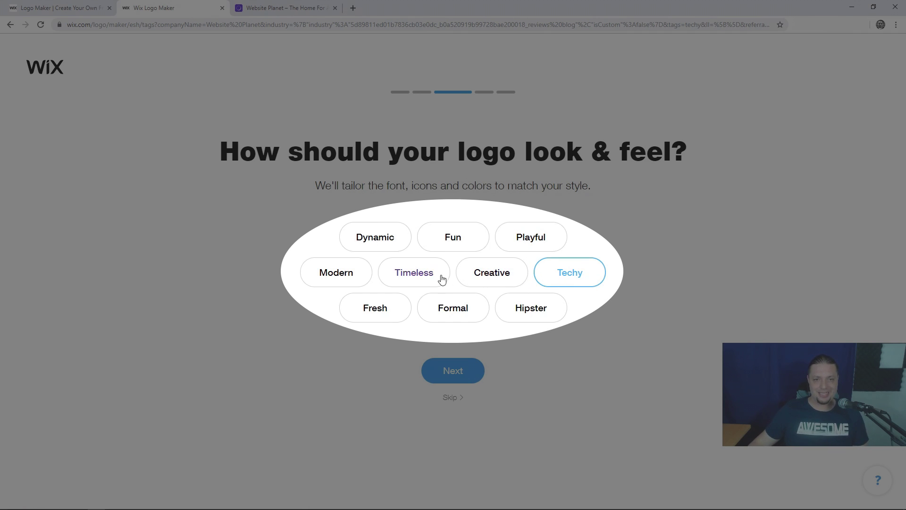
pyautogui.click(348, 272)
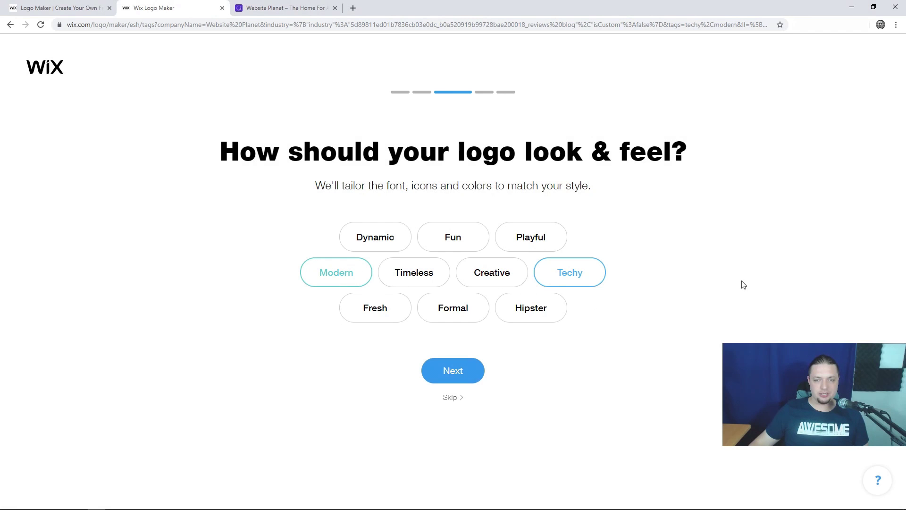
pyautogui.click(453, 371)
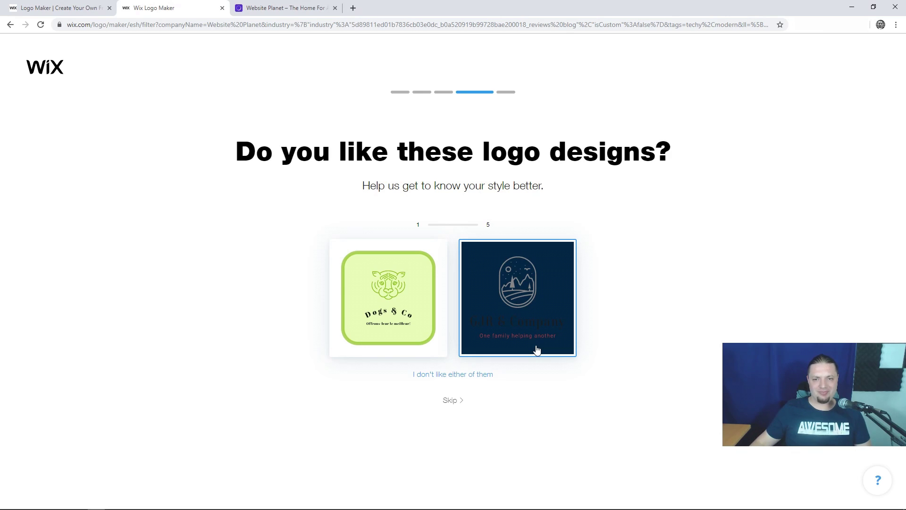
# - Pick the mountain emblem, neither, yellow, Elevated Environmental and Body Contouring Clinic designs, then skip
pyautogui.click(547, 343)
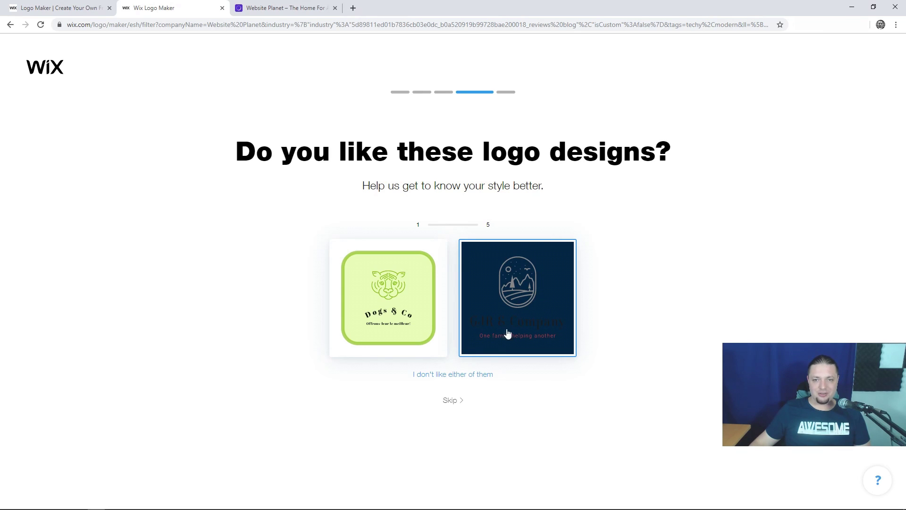
pyautogui.moveTo(576, 356)
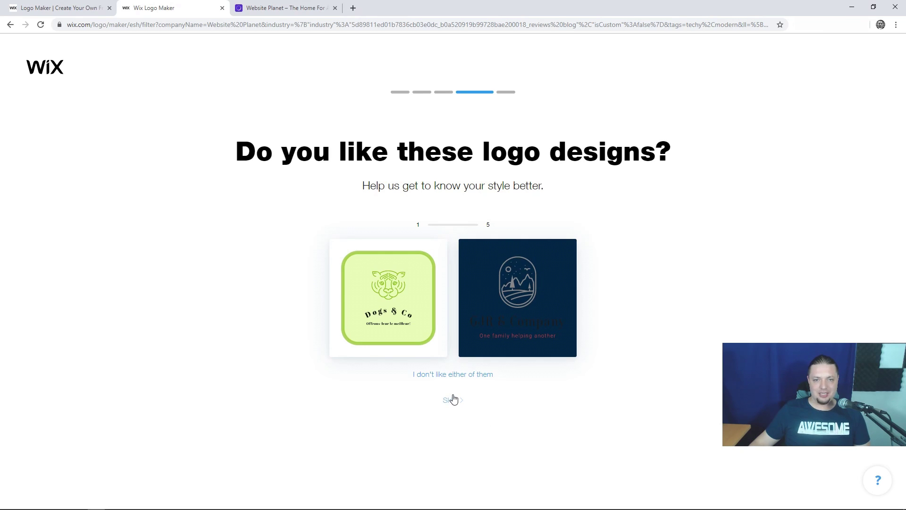
pyautogui.click(462, 375)
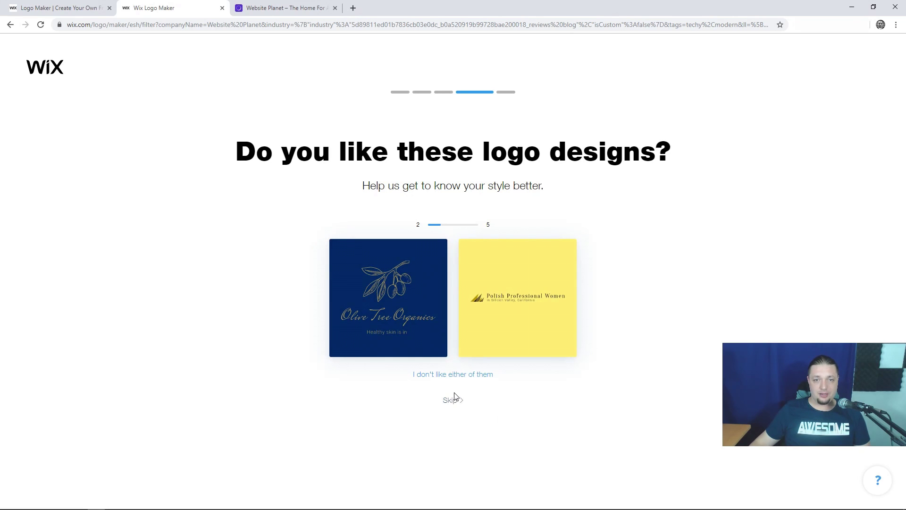
pyautogui.click(527, 291)
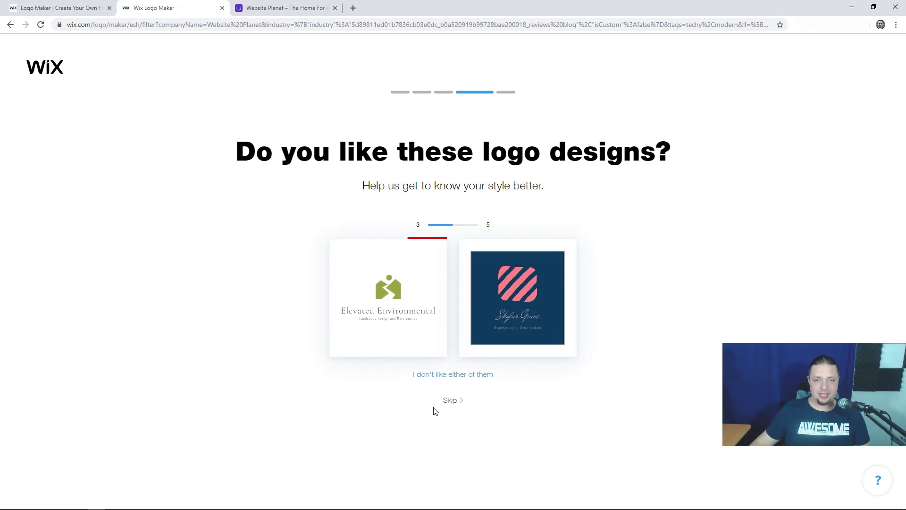
pyautogui.click(423, 314)
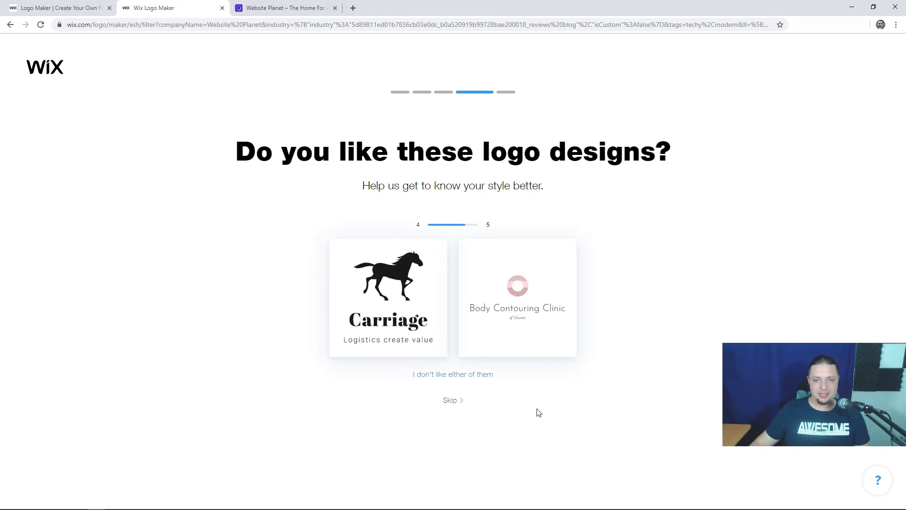
pyautogui.click(543, 275)
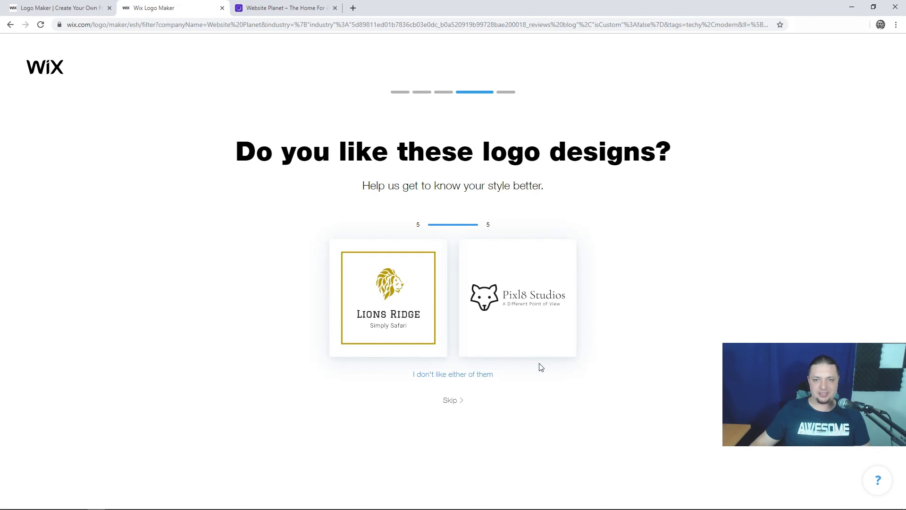
pyautogui.click(451, 402)
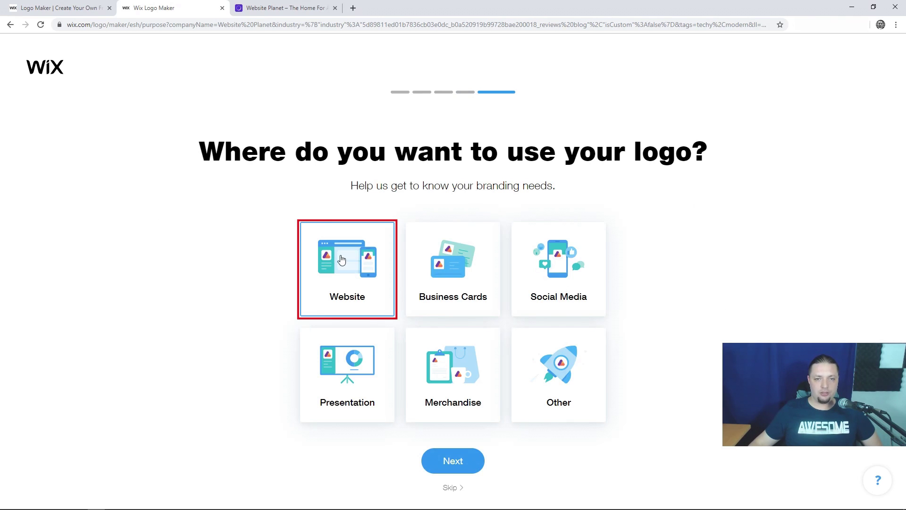
# - Choose Website as where the logo will be used
pyautogui.click(385, 284)
pyautogui.click(462, 462)
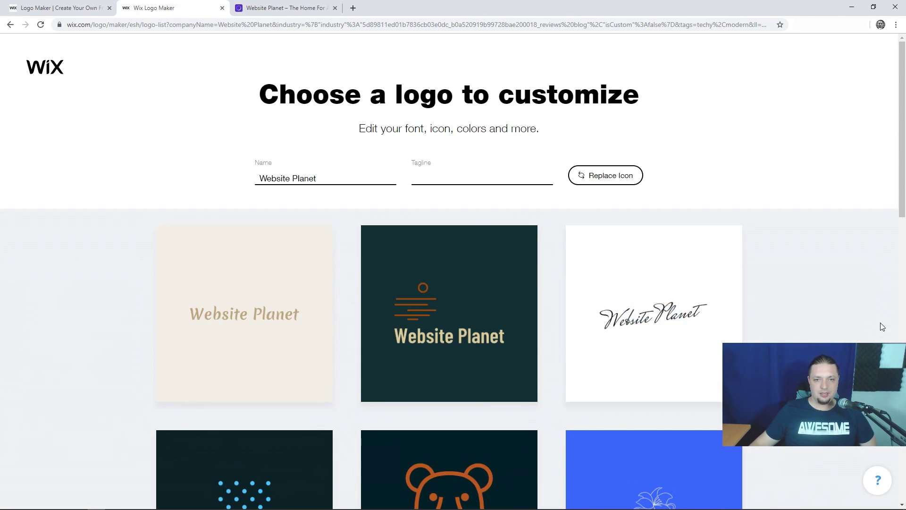
# - Browse the generated logo gallery and open the black leaf Website Planet design for customizing
pyautogui.scroll(-3, 802, 328)
pyautogui.scroll(3, 472, 260)
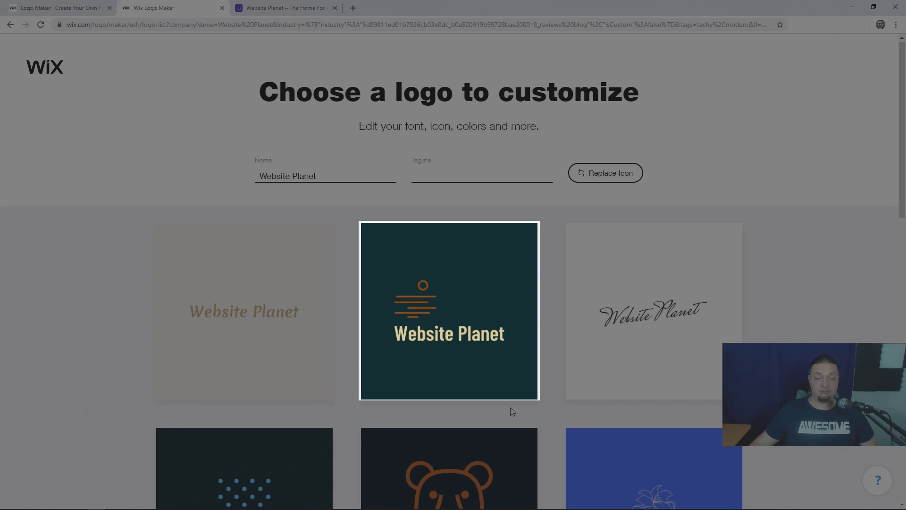
pyautogui.scroll(-5, 511, 407)
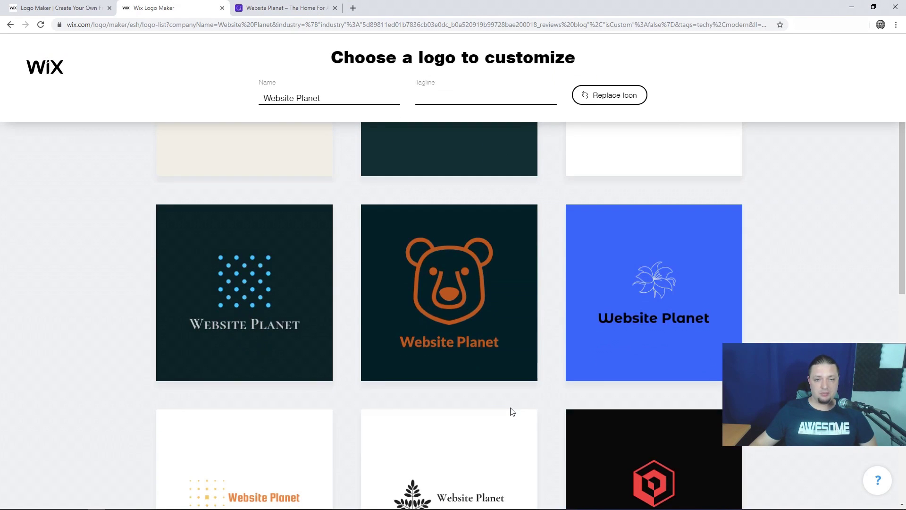
pyautogui.scroll(-3, 511, 410)
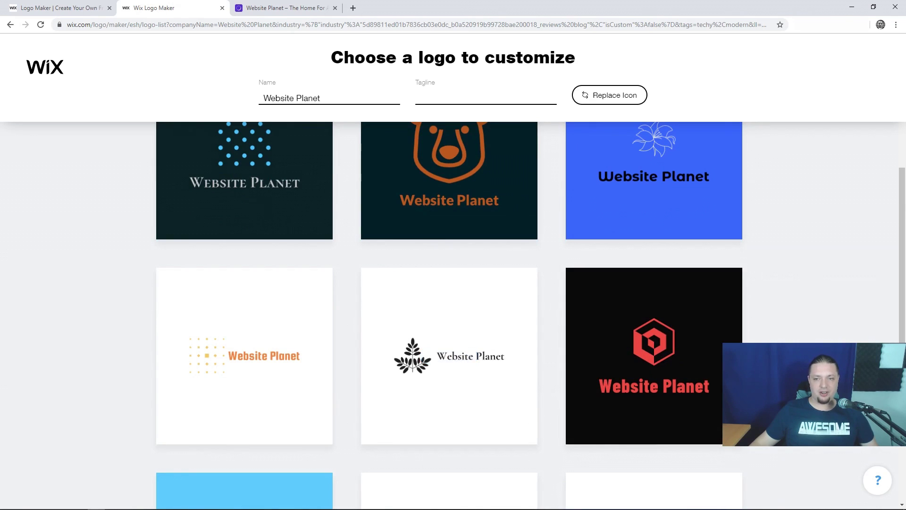
pyautogui.scroll(-3, 510, 410)
pyautogui.scroll(-3, 449, 312)
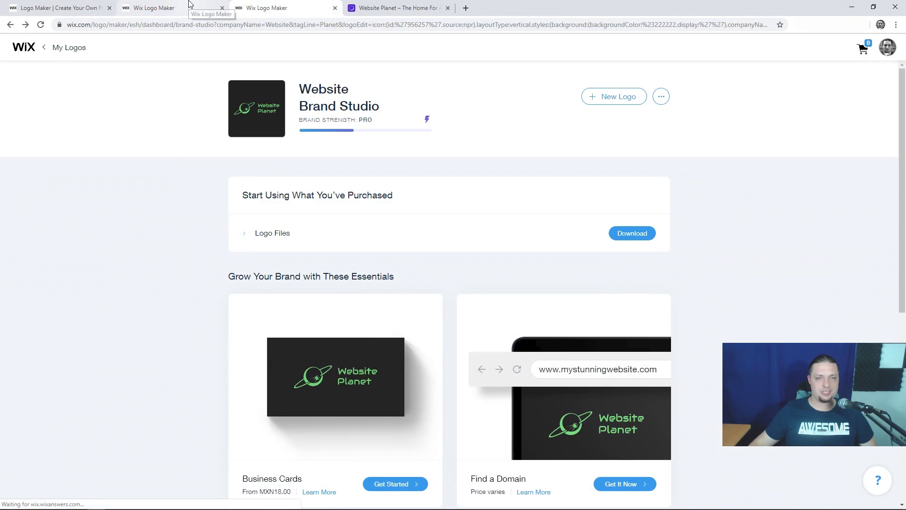
pyautogui.click(189, 4)
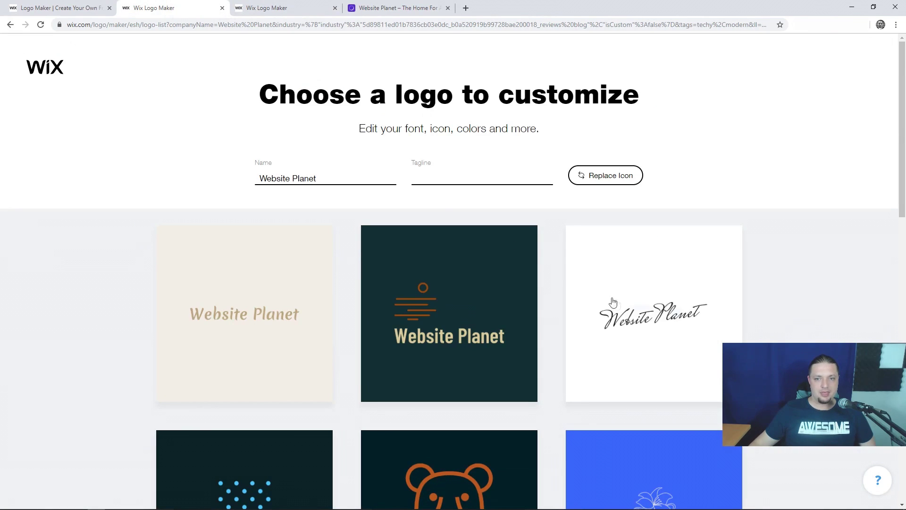
pyautogui.scroll(-10, 627, 252)
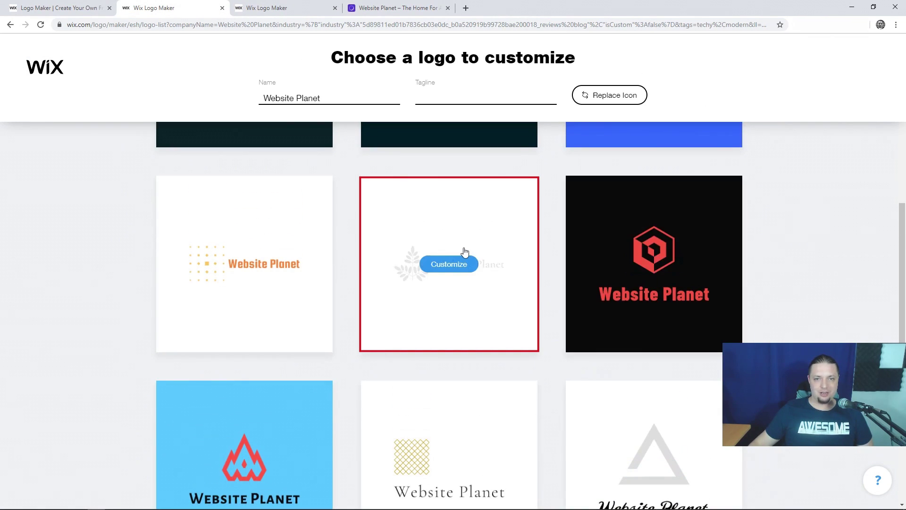
pyautogui.click(460, 260)
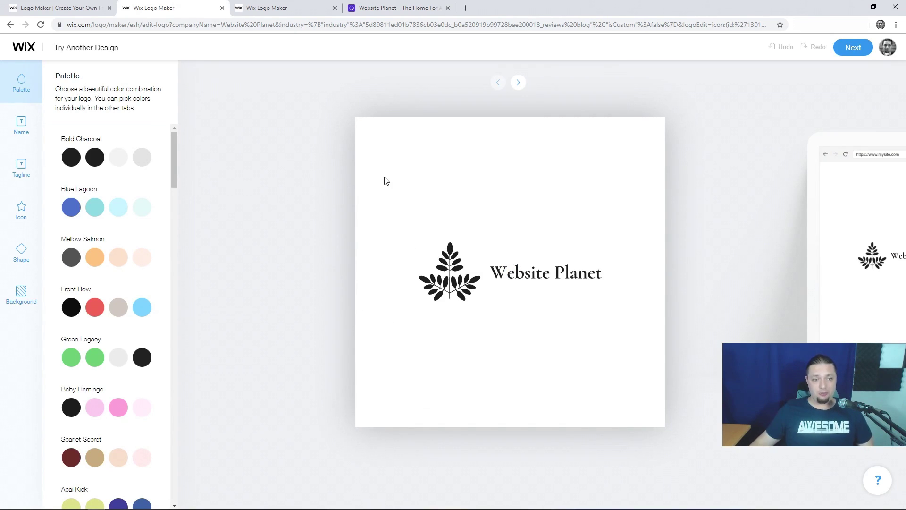
# - Apply the Green Legacy palette and a dark charcoal background, then select the name text
pyautogui.click(119, 370)
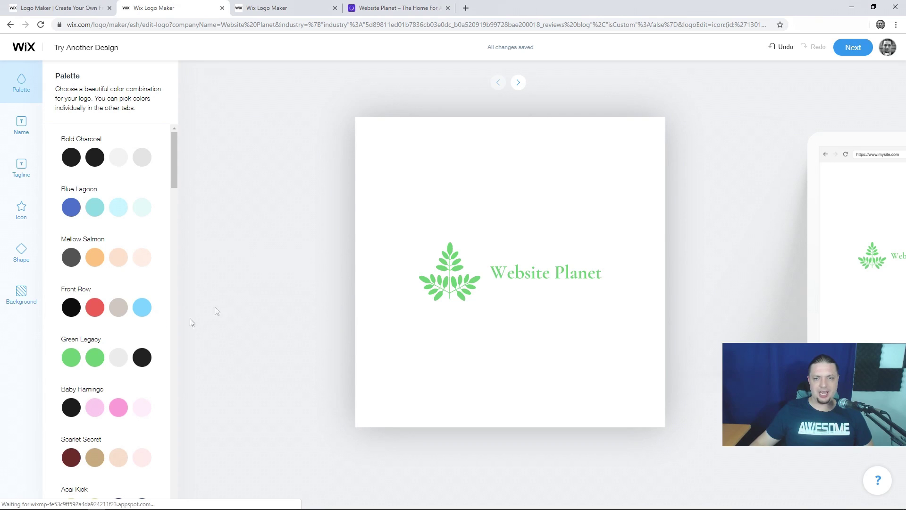
pyautogui.click(81, 357)
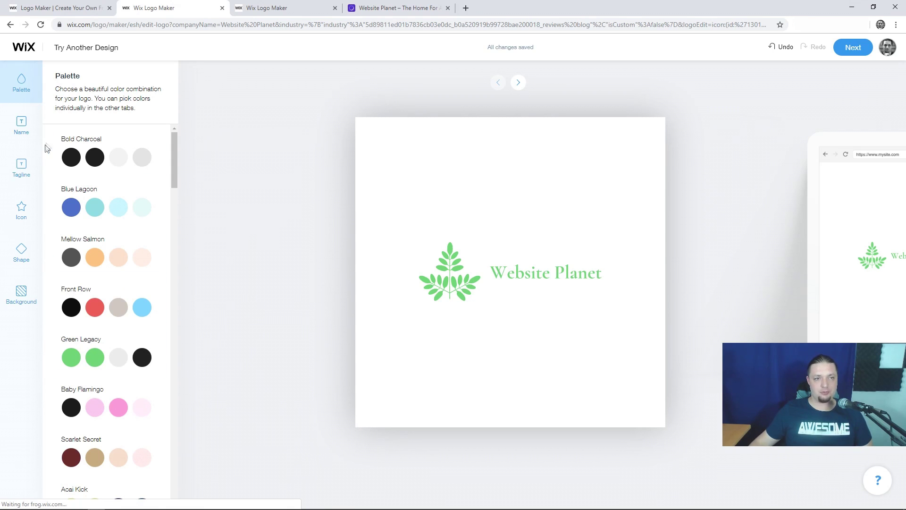
pyautogui.click(21, 294)
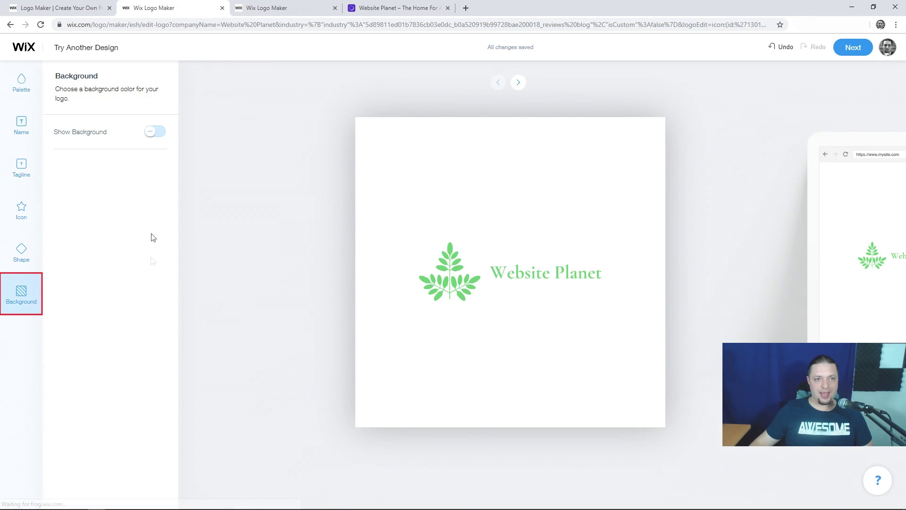
pyautogui.click(149, 132)
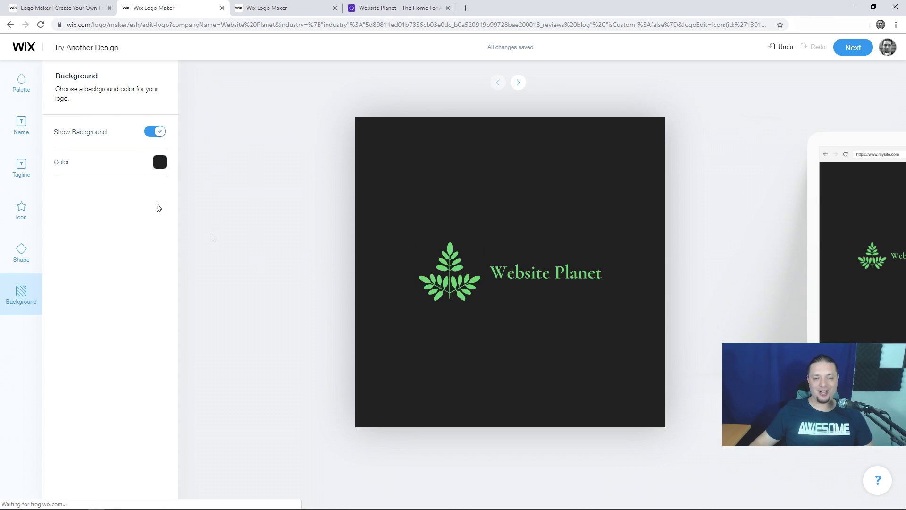
pyautogui.click(29, 92)
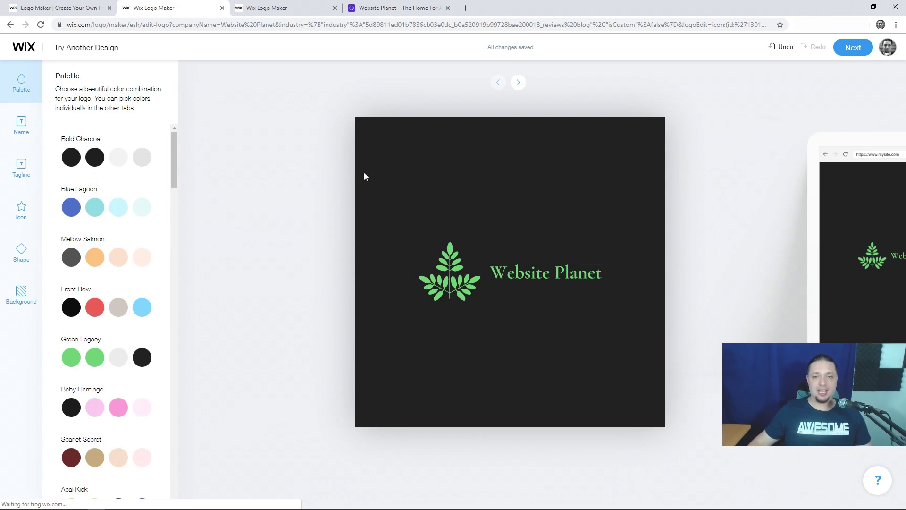
pyautogui.click(520, 276)
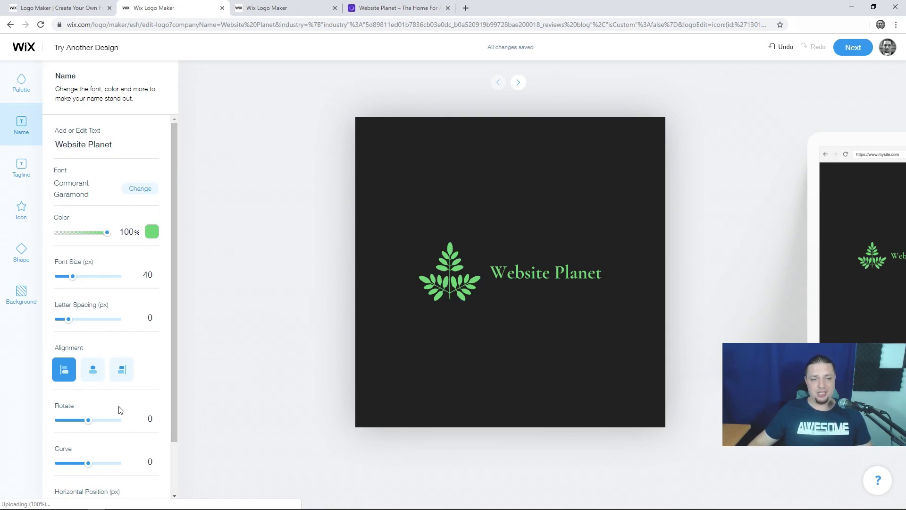
# - Try the name's rotation, curve and vertical position sliders, then set each back to 0
pyautogui.scroll(-1, 119, 410)
pyautogui.moveTo(89, 358)
pyautogui.mouseDown()
pyautogui.moveTo(126, 363)
pyautogui.moveTo(77, 360)
pyautogui.mouseUp()
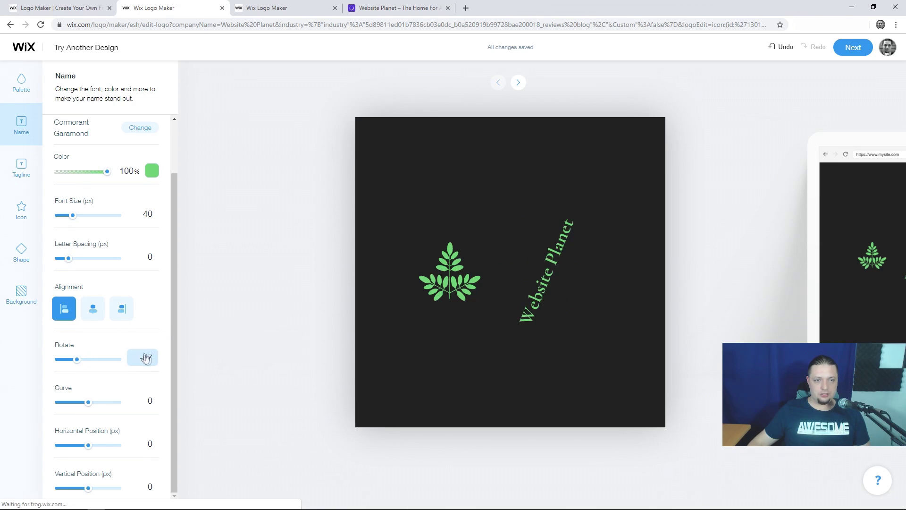
pyautogui.write('0')
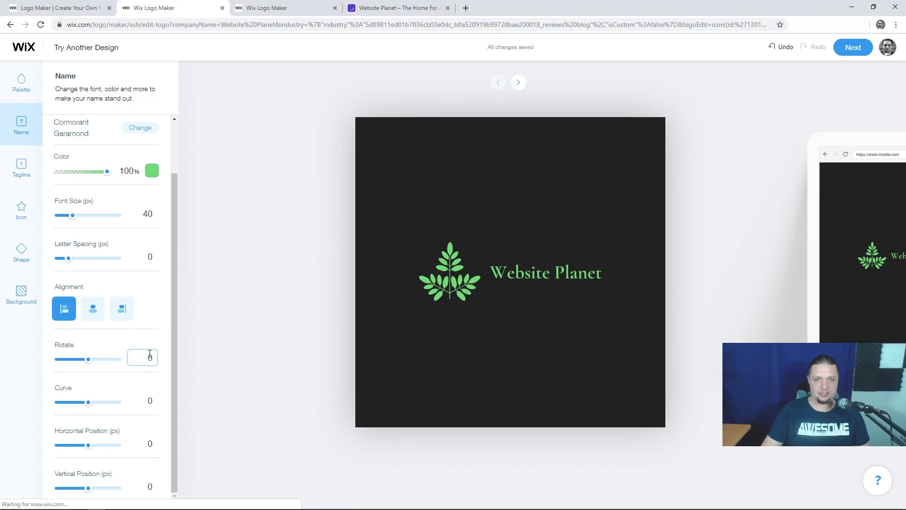
pyautogui.click(191, 360)
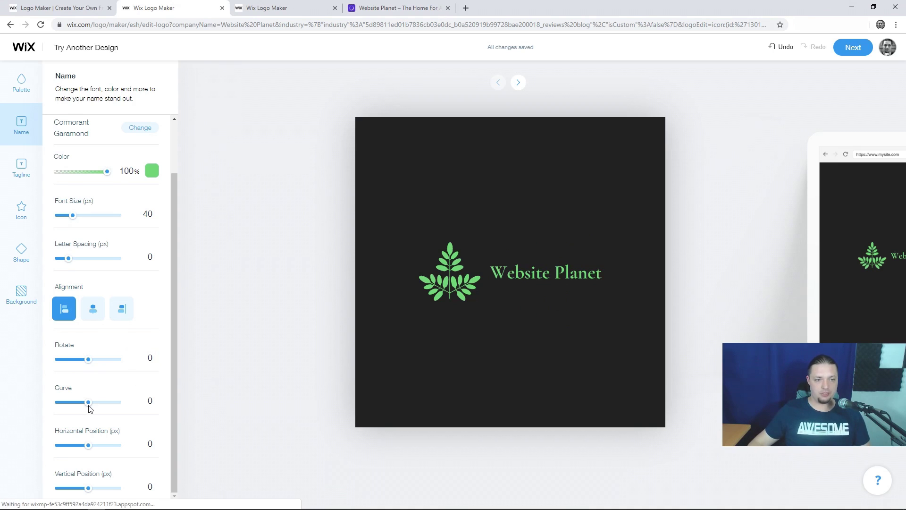
pyautogui.moveTo(89, 405)
pyautogui.mouseDown()
pyautogui.moveTo(107, 403)
pyautogui.moveTo(87, 405)
pyautogui.mouseUp()
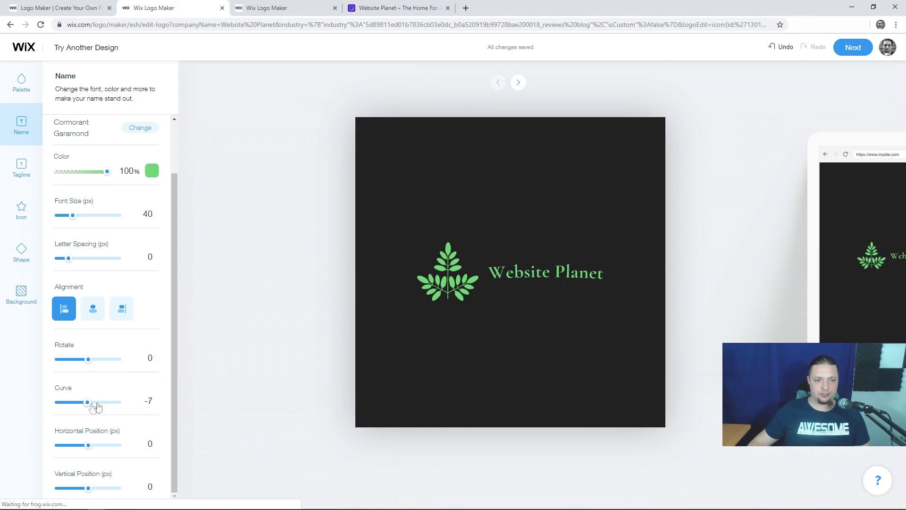
pyautogui.doubleClick(146, 400)
pyautogui.write('0')
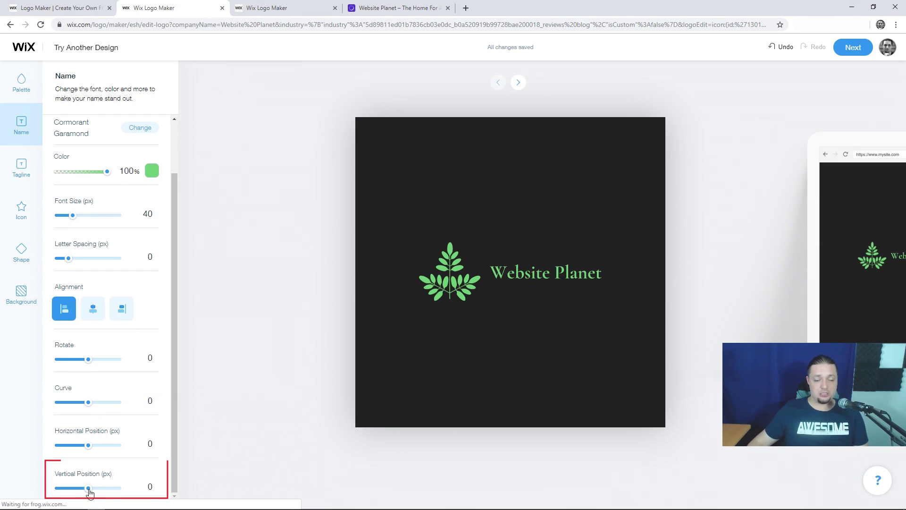
pyautogui.moveTo(90, 492); pyautogui.dragTo(84, 492)
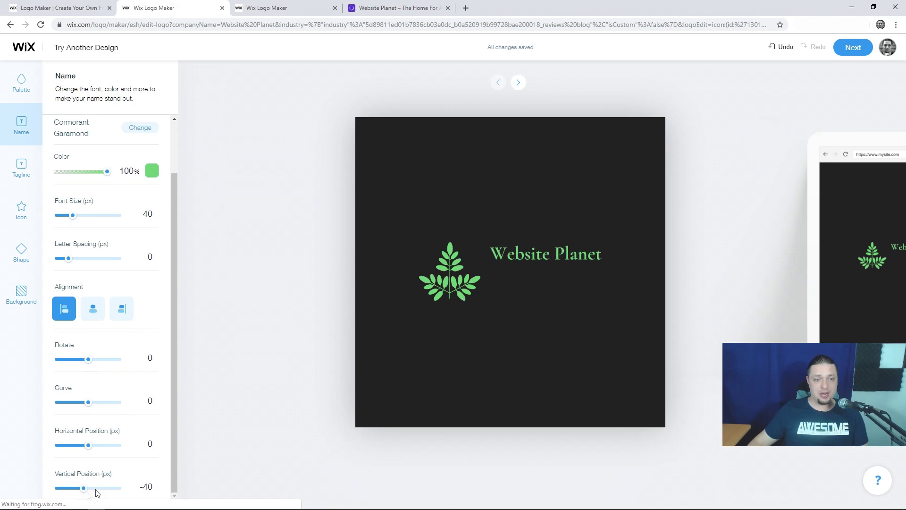
pyautogui.tripleClick(145, 486)
pyautogui.write('0')
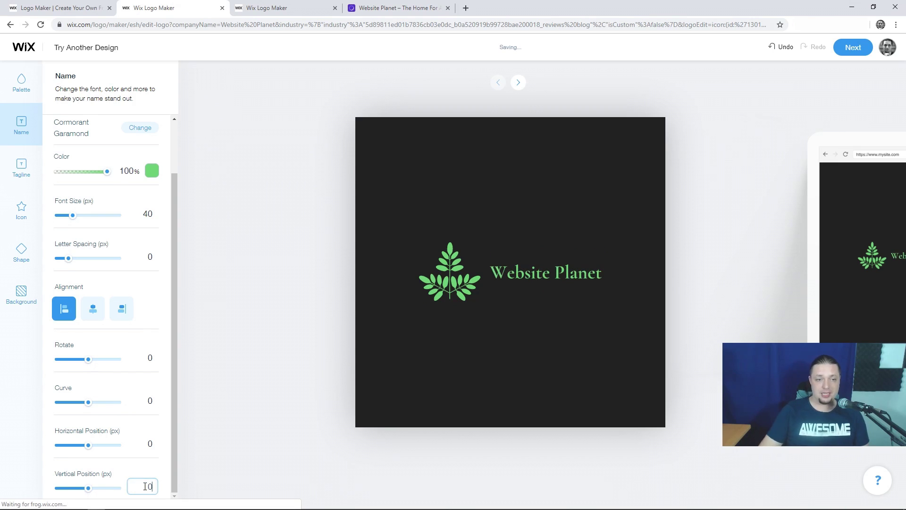
pyautogui.scroll(2, 137, 302)
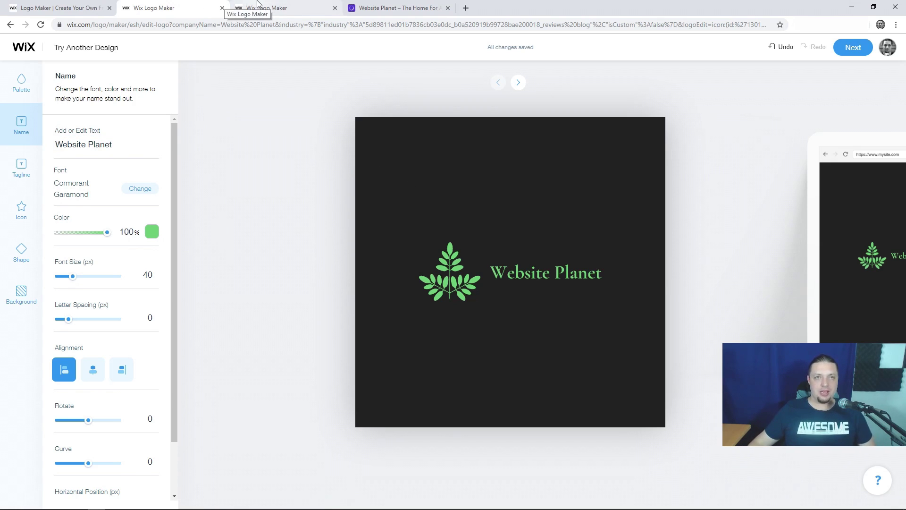
# - Review the finished logo's Brand Studio dashboard, then return to editing the leaf icon
pyautogui.click(257, 8)
pyautogui.scroll(-1, 317, 343)
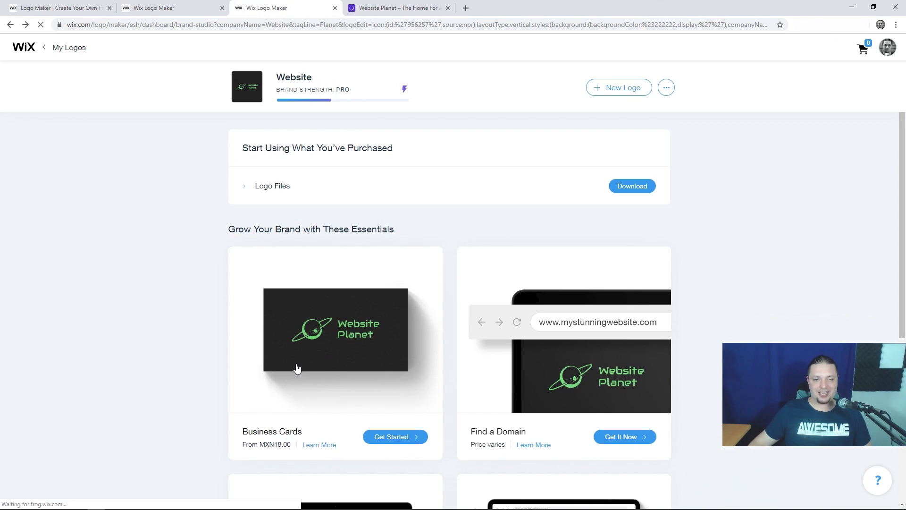
pyautogui.click(191, 5)
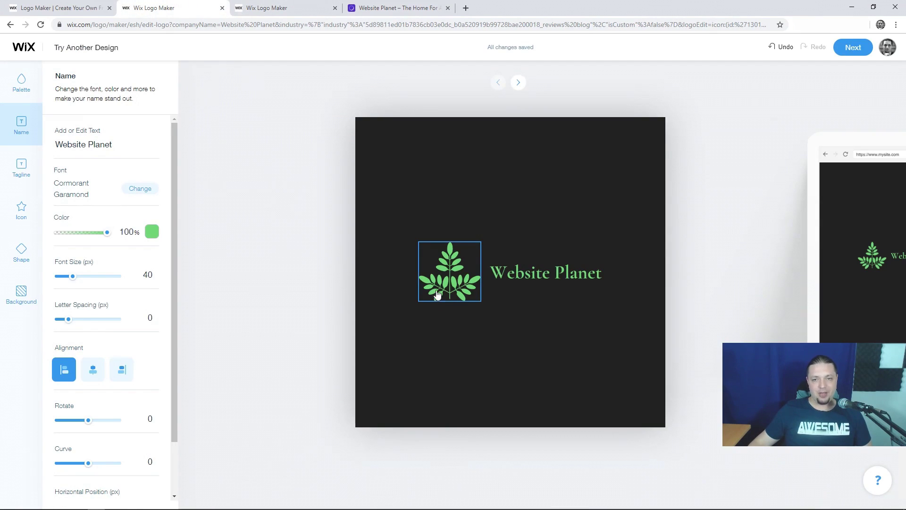
pyautogui.click(436, 276)
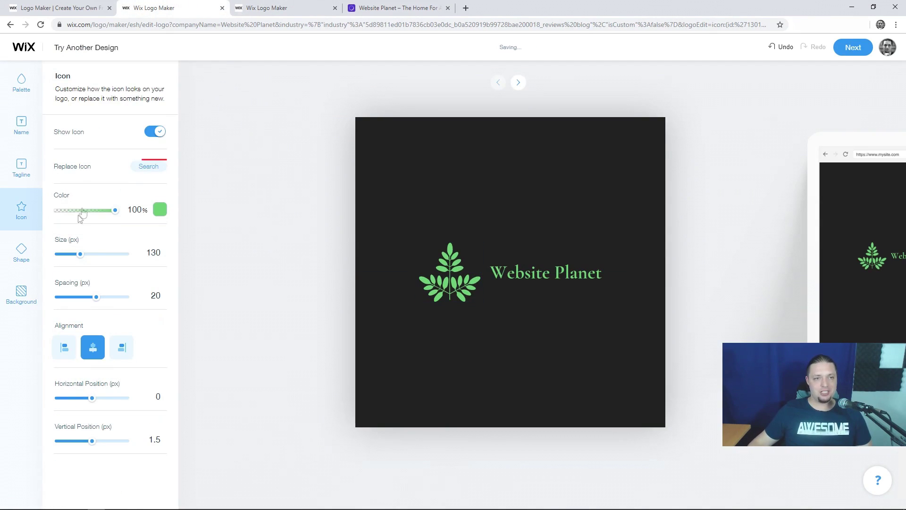
# - Replace the leaf with a ringed-planet icon found by searching 'orbit'
pyautogui.click(148, 167)
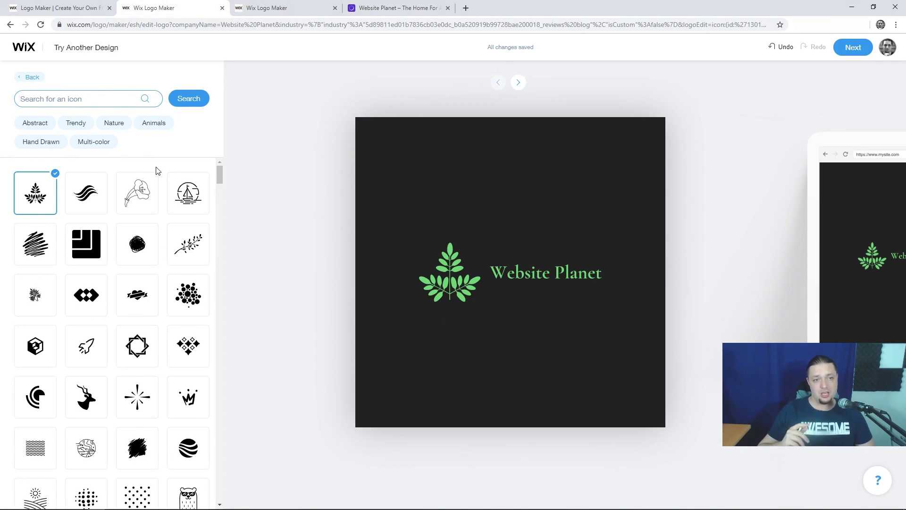
pyautogui.click(84, 104)
pyautogui.write('or')
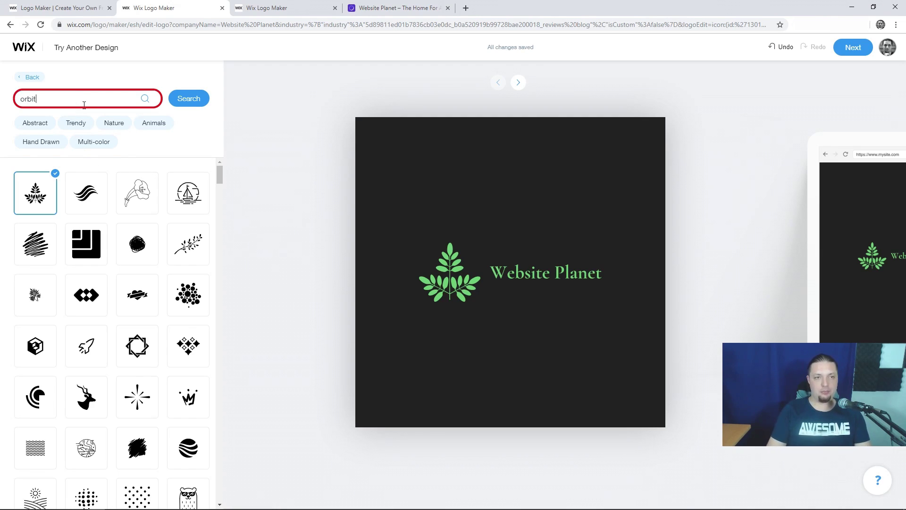
pyautogui.write('bit')
pyautogui.press('Return')
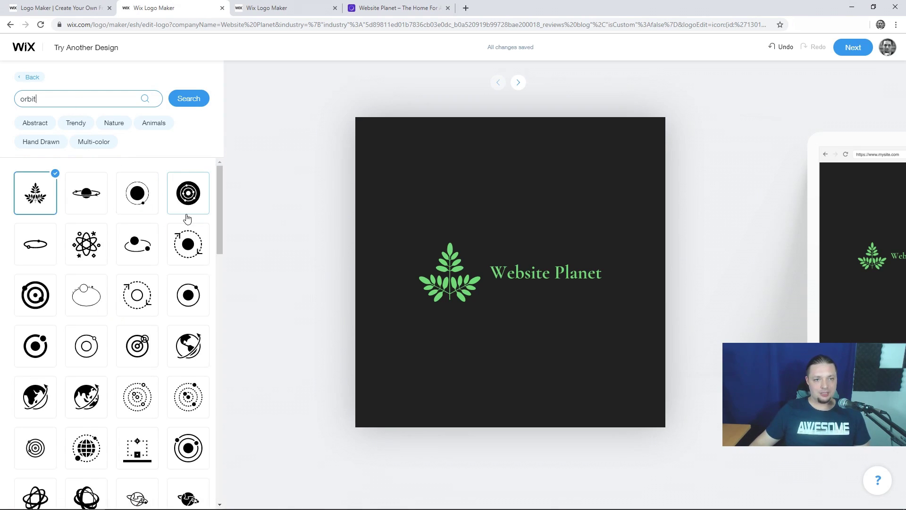
pyautogui.scroll(-5, 187, 218)
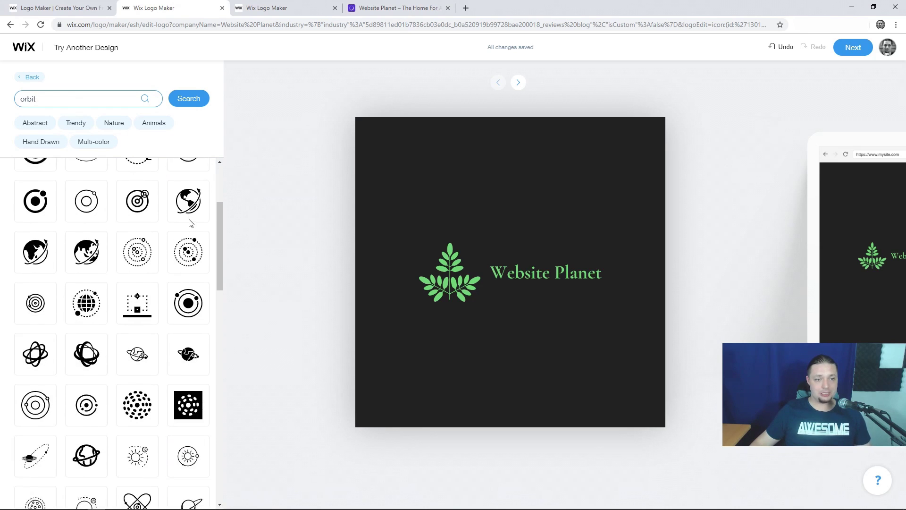
pyautogui.scroll(-5, 189, 226)
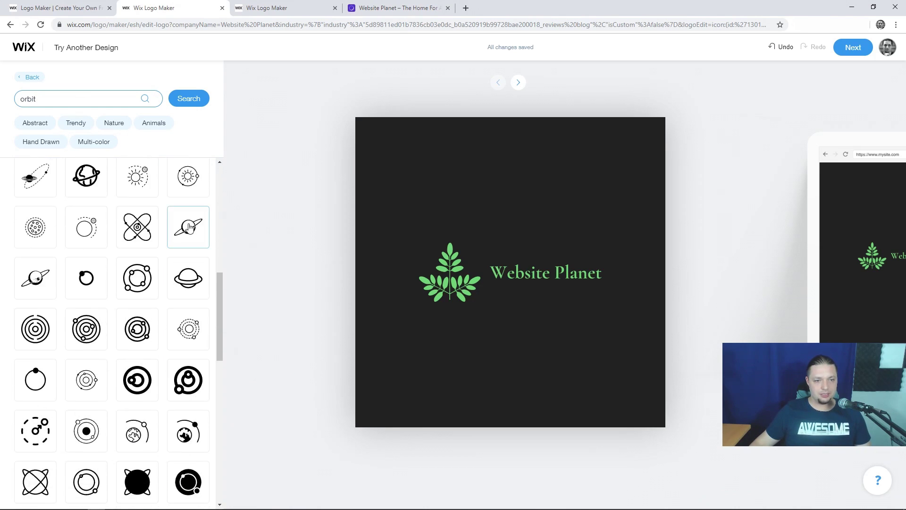
pyautogui.scroll(-5, 189, 227)
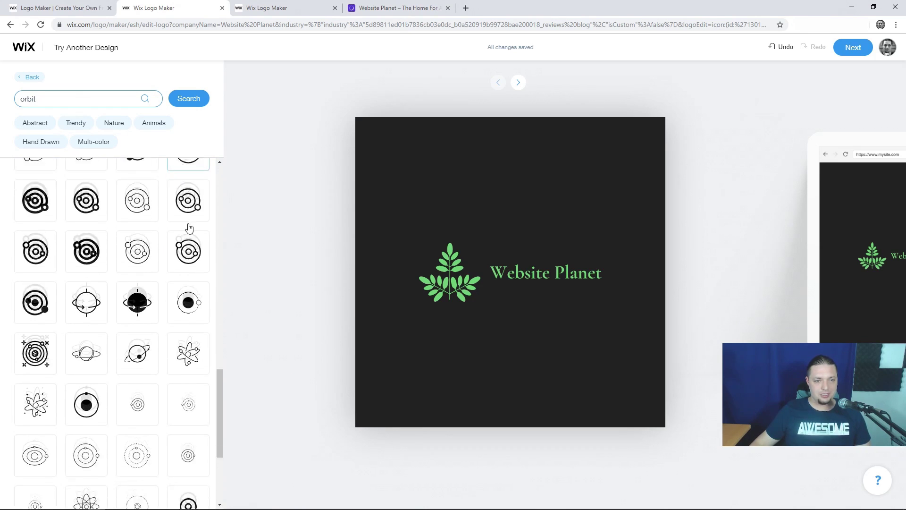
pyautogui.scroll(10, 190, 228)
pyautogui.click(42, 380)
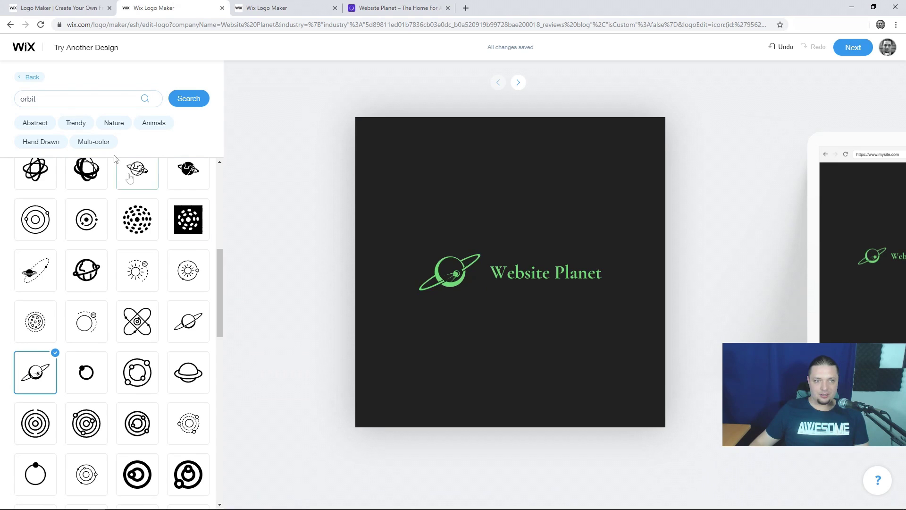
# - Enlarge the planet icon to an Icon Size of 220
pyautogui.click(37, 78)
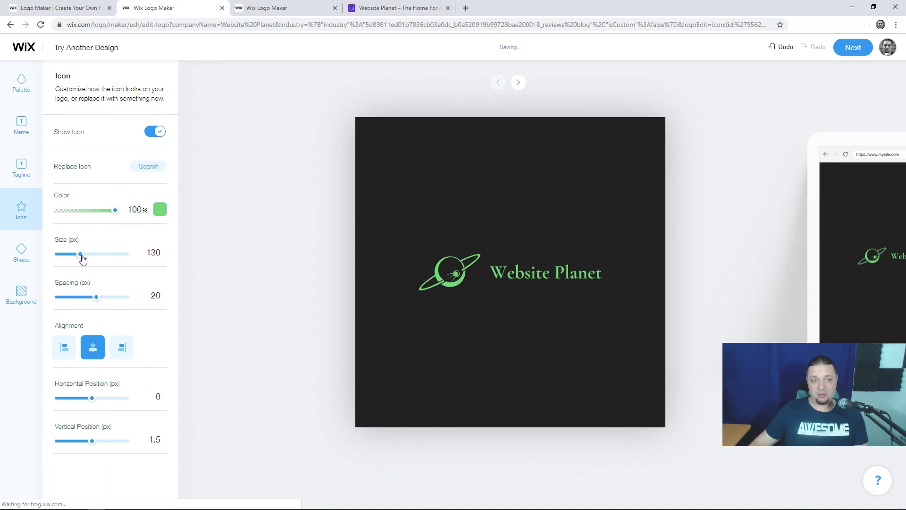
pyautogui.moveTo(80, 255); pyautogui.dragTo(97, 261)
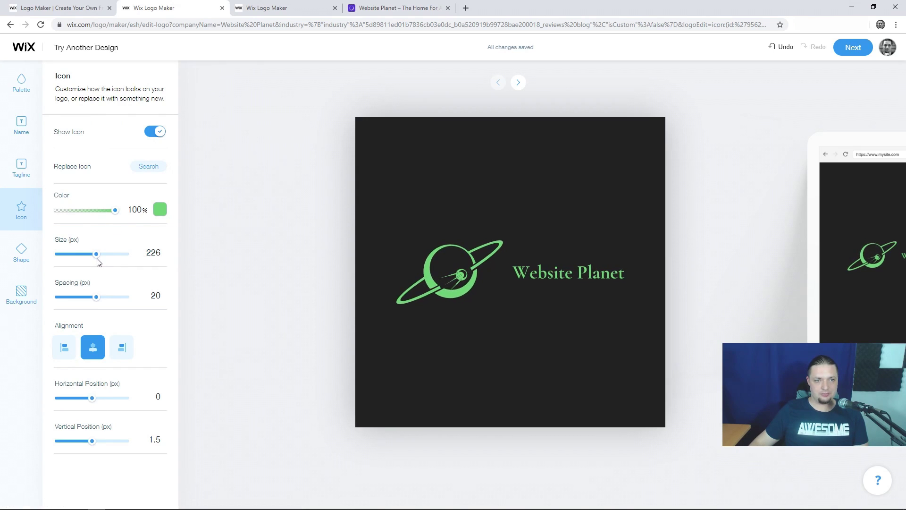
pyautogui.doubleClick(154, 255)
pyautogui.write('220')
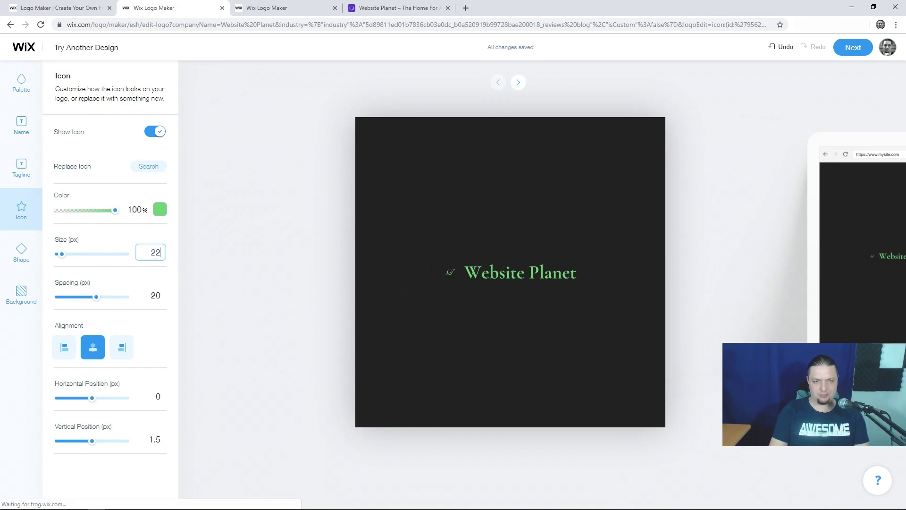
pyautogui.click(549, 288)
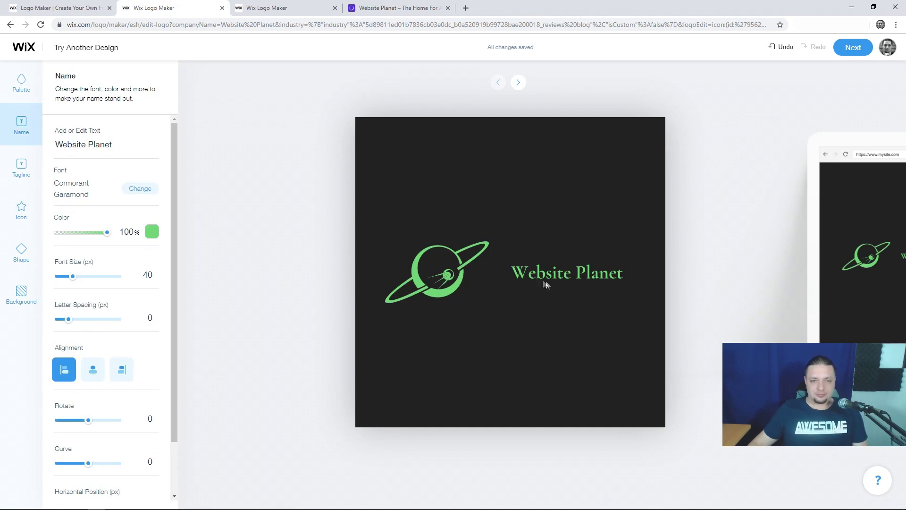
# - Change the Website Planet name font to Audiowide
pyautogui.click(141, 189)
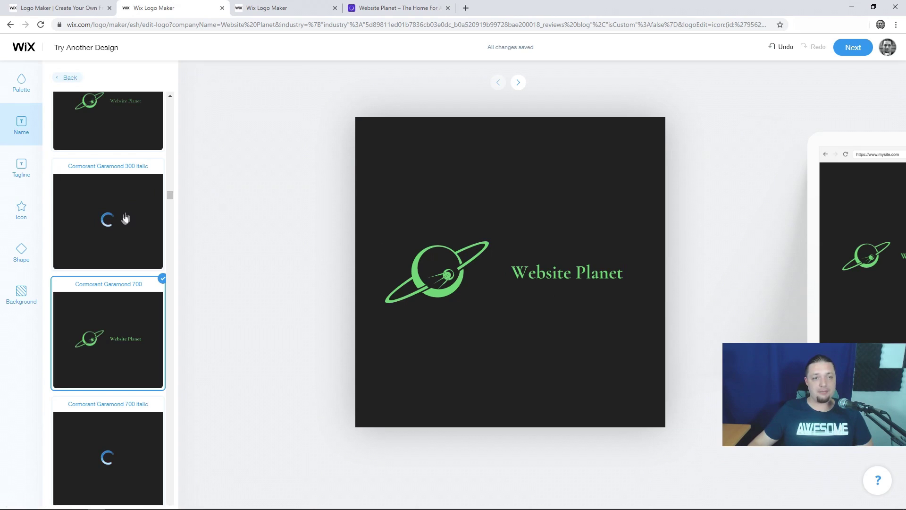
pyautogui.scroll(-5, 124, 218)
pyautogui.scroll(5, 124, 218)
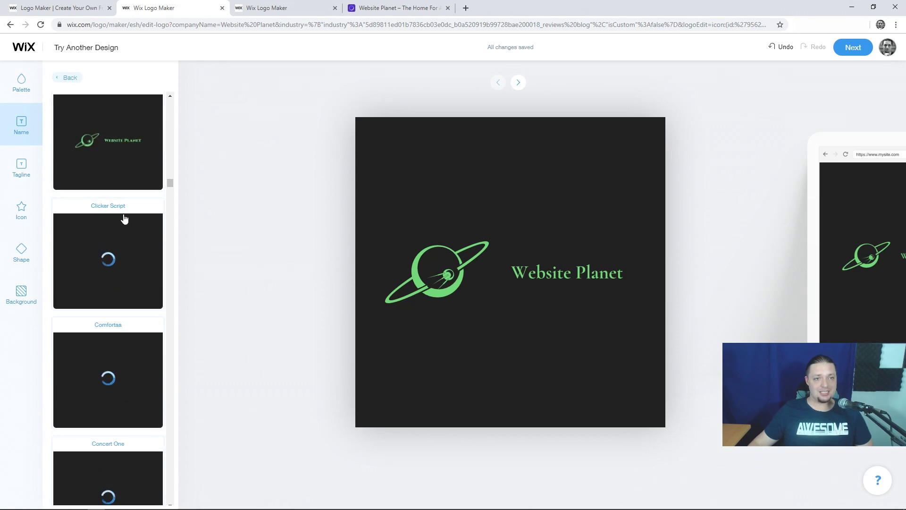
pyautogui.scroll(5, 123, 216)
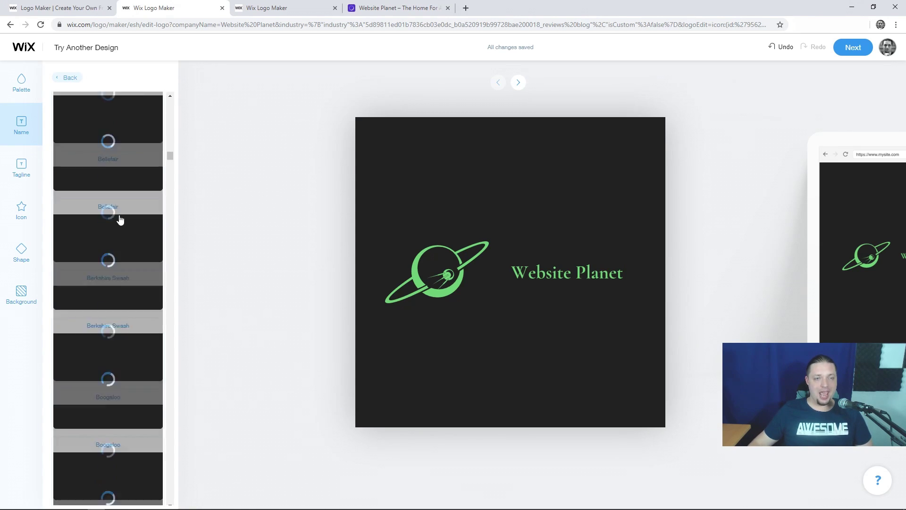
pyautogui.scroll(5, 119, 214)
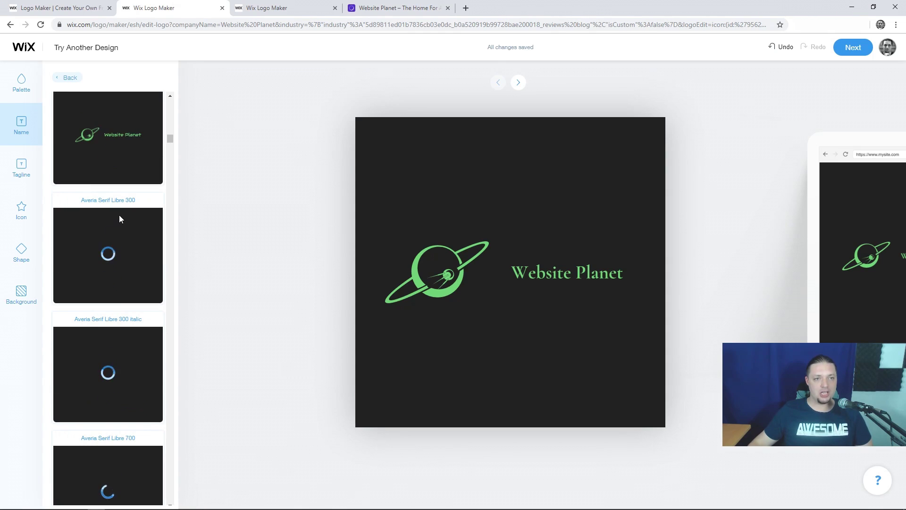
pyautogui.click(567, 275)
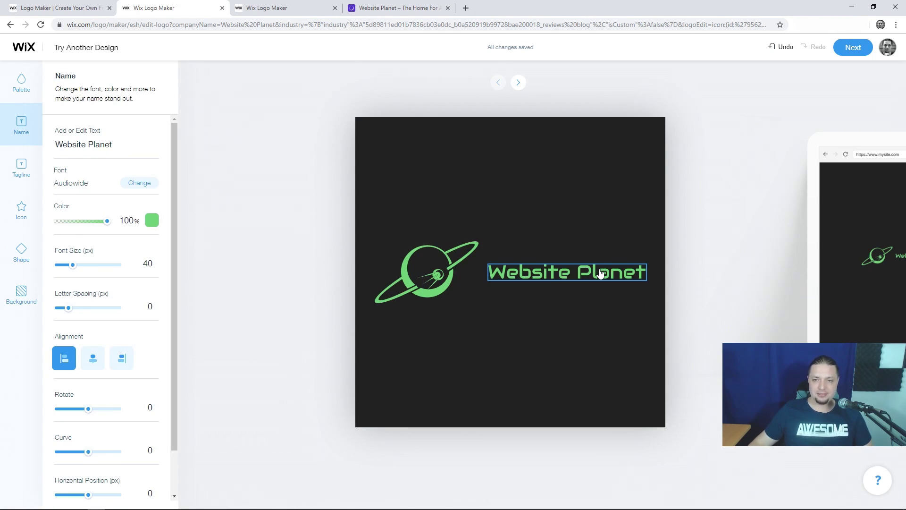
# - Try center and right alignment for the name, then return it to left alignment
pyautogui.scroll(-1, 102, 279)
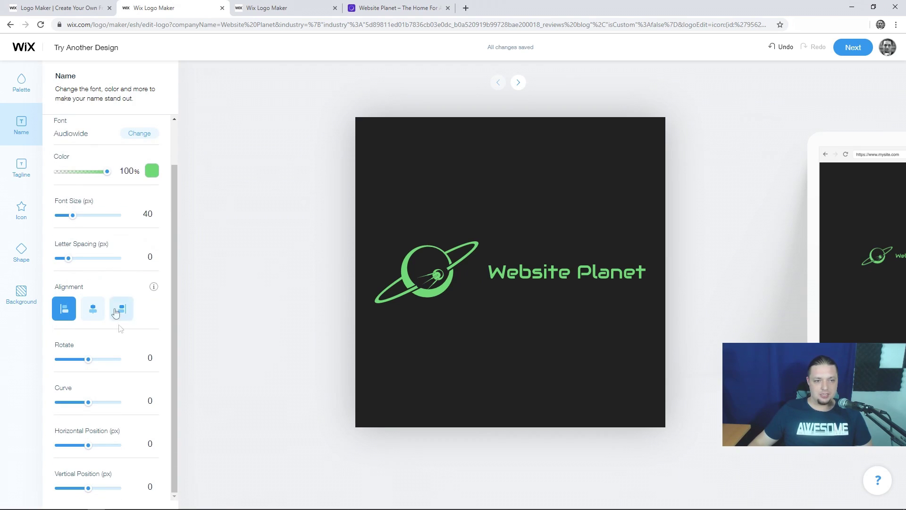
pyautogui.click(93, 308)
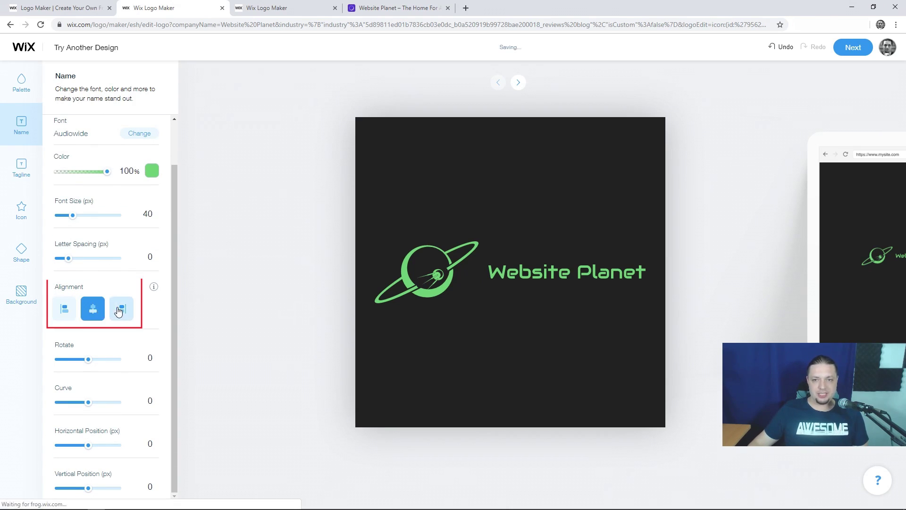
pyautogui.click(121, 309)
pyautogui.click(64, 309)
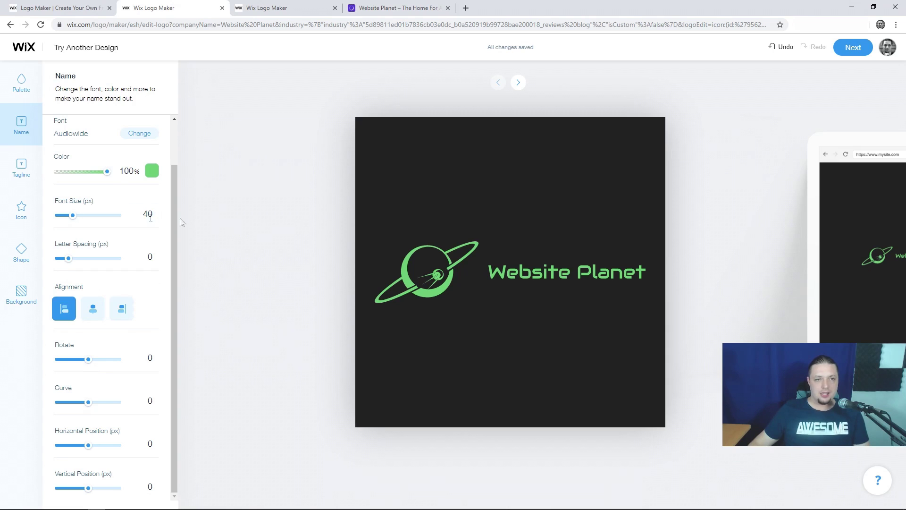
pyautogui.scroll(1, 116, 235)
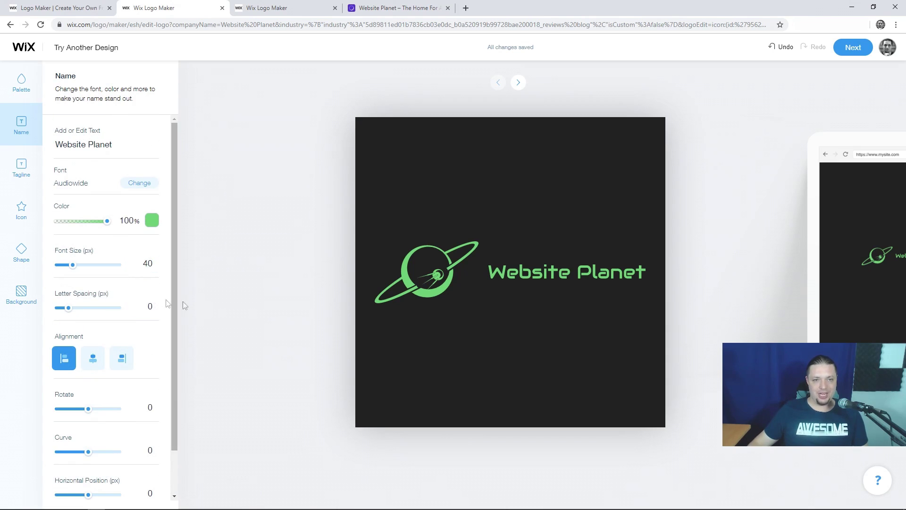
# - Shorten the logo name to 'Website' by deleting ' Planet'
pyautogui.moveTo(75, 311)
pyautogui.mouseDown()
pyautogui.moveTo(84, 314)
pyautogui.moveTo(68, 317)
pyautogui.mouseUp()
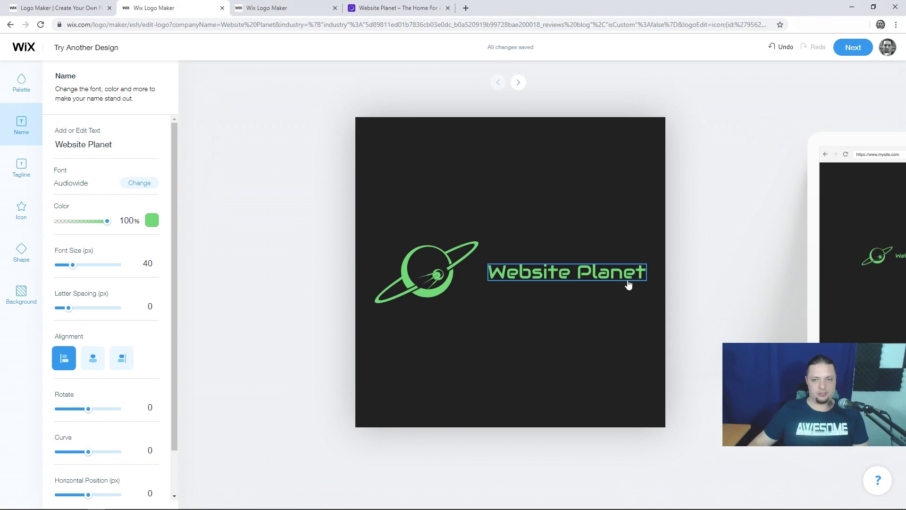
pyautogui.moveTo(628, 284); pyautogui.dragTo(625, 283)
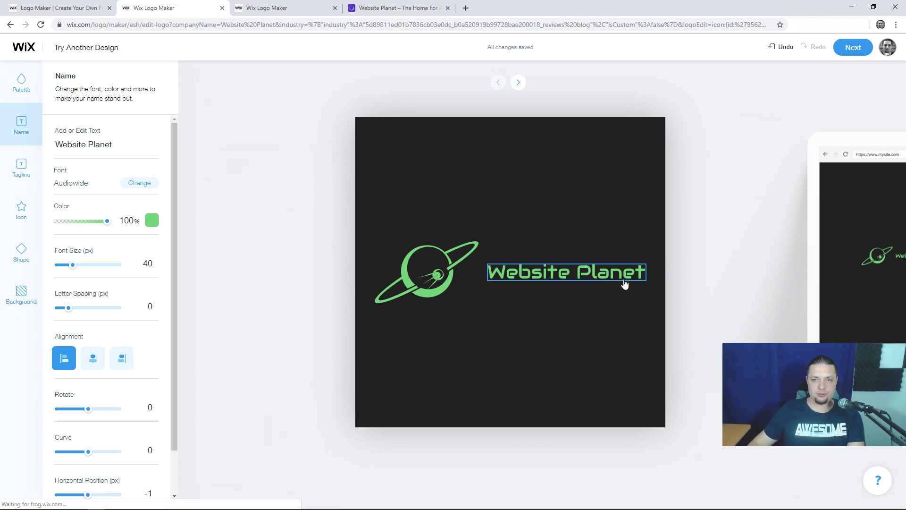
pyautogui.click(133, 142)
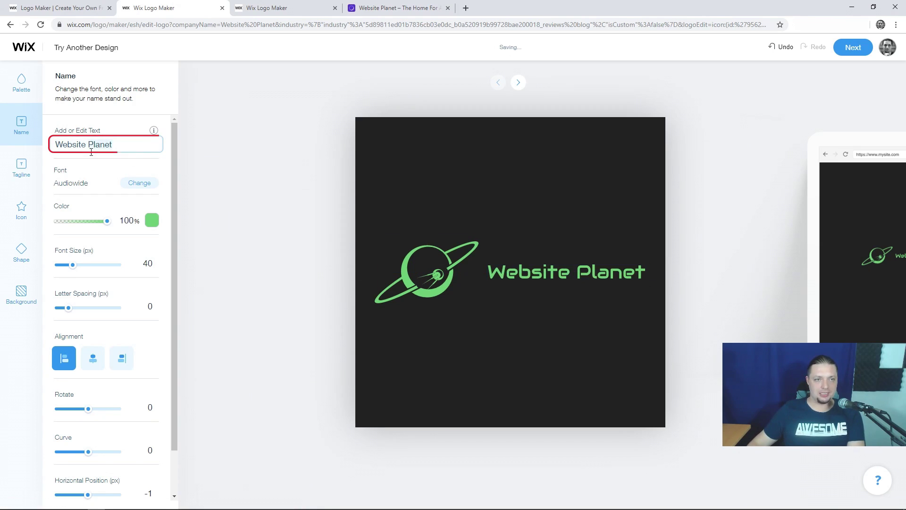
pyautogui.press('BackSpace')
pyautogui.press('BackSpace')
pyautogui.press('BackSpace')
pyautogui.press('BackSpace')
pyautogui.press('BackSpace')
pyautogui.press('BackSpace')
pyautogui.press('BackSpace')
pyautogui.click(537, 270)
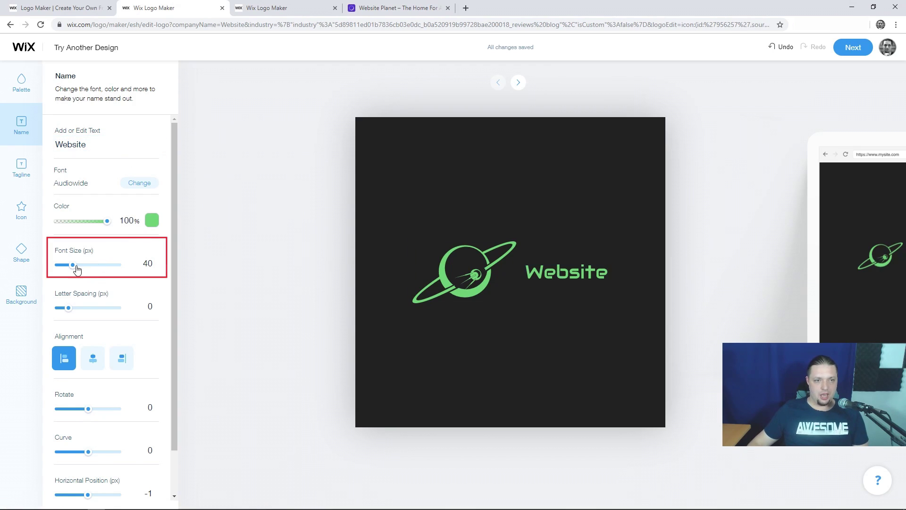
# - Set the Website name to font size 60 and raise it beside the planet icon
pyautogui.moveTo(73, 268); pyautogui.dragTo(81, 267)
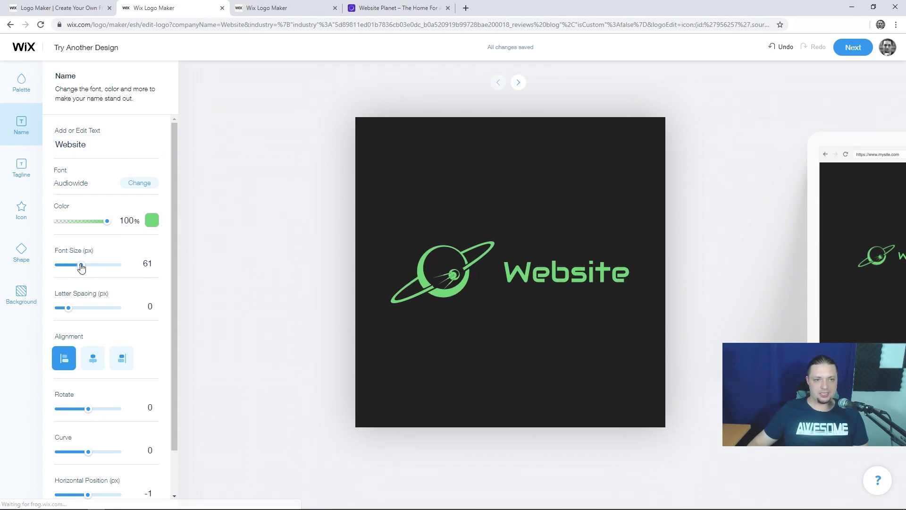
pyautogui.moveTo(81, 266); pyautogui.dragTo(81, 268)
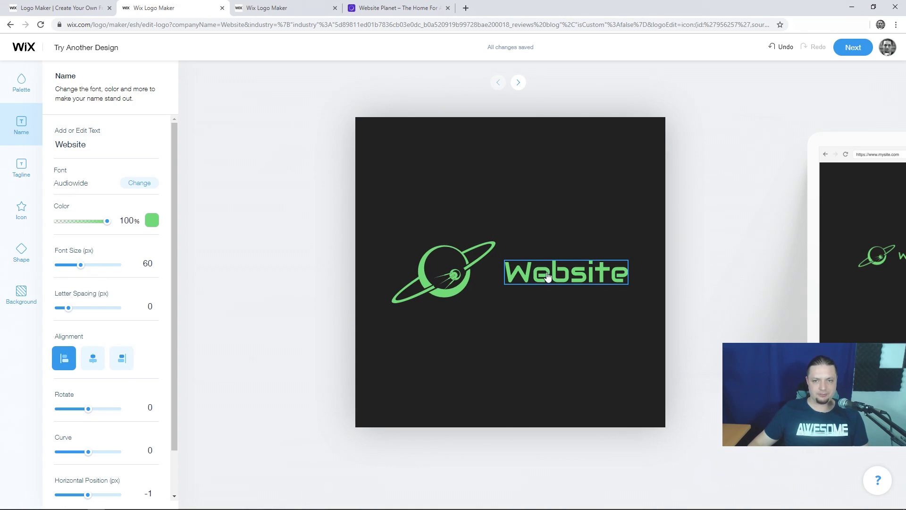
pyautogui.moveTo(547, 277); pyautogui.dragTo(548, 263)
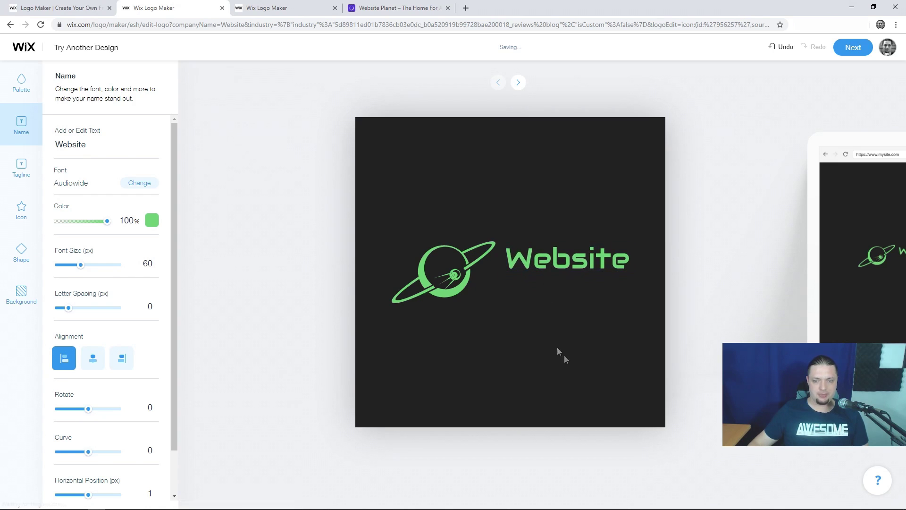
pyautogui.click(22, 168)
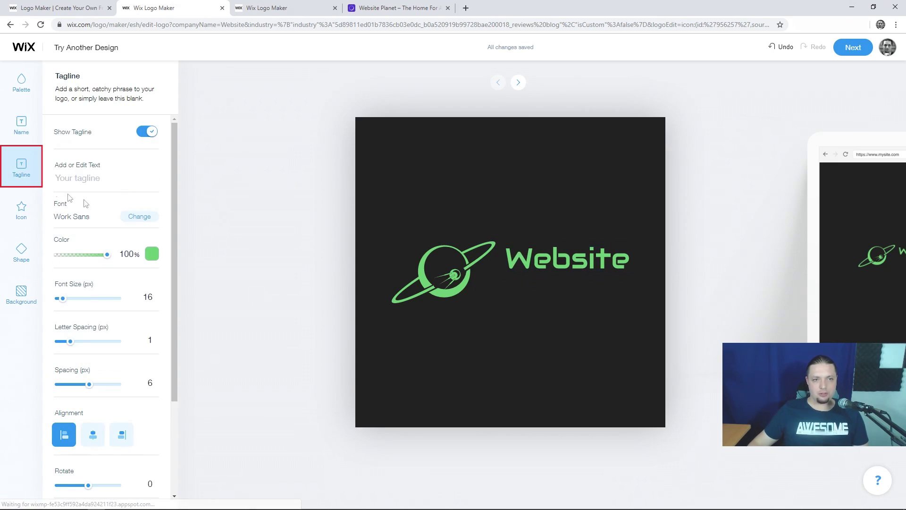
# - Enter 'Planet' as the tagline beneath the Website name
pyautogui.click(99, 177)
pyautogui.write('Planet')
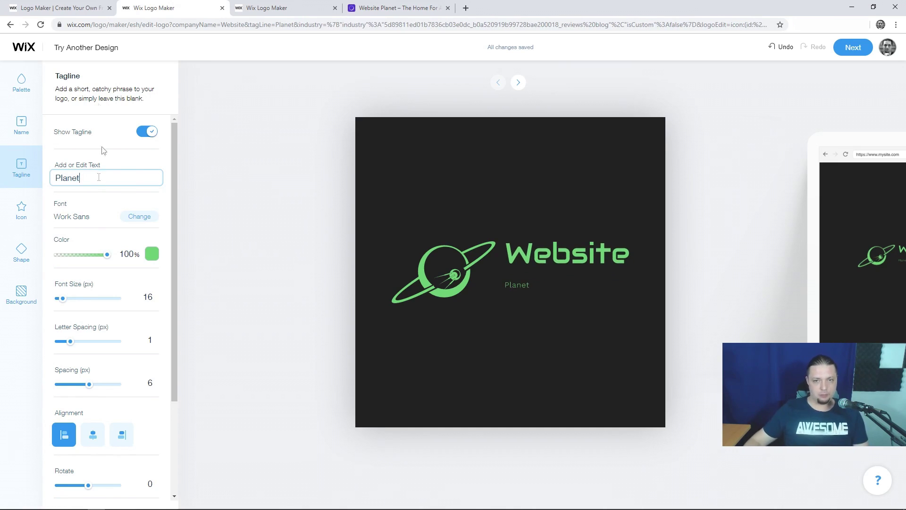
pyautogui.click(126, 217)
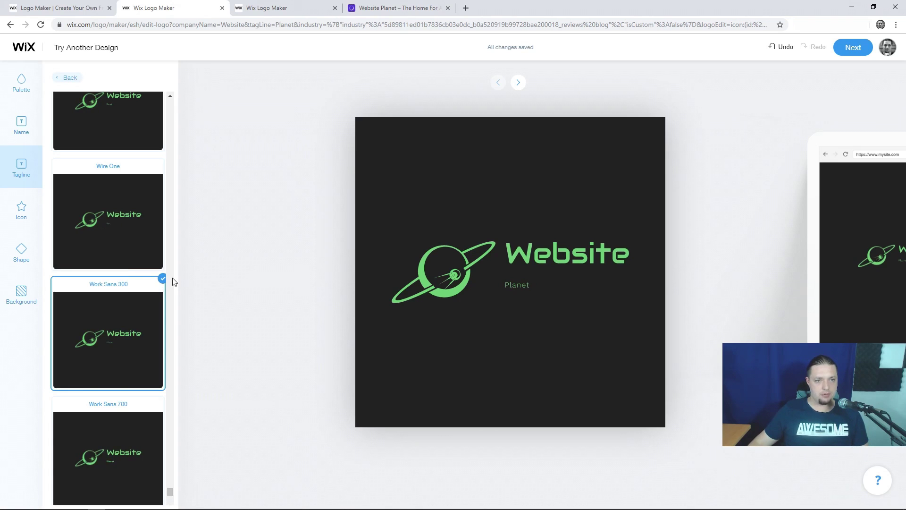
pyautogui.scroll(20, 173, 276)
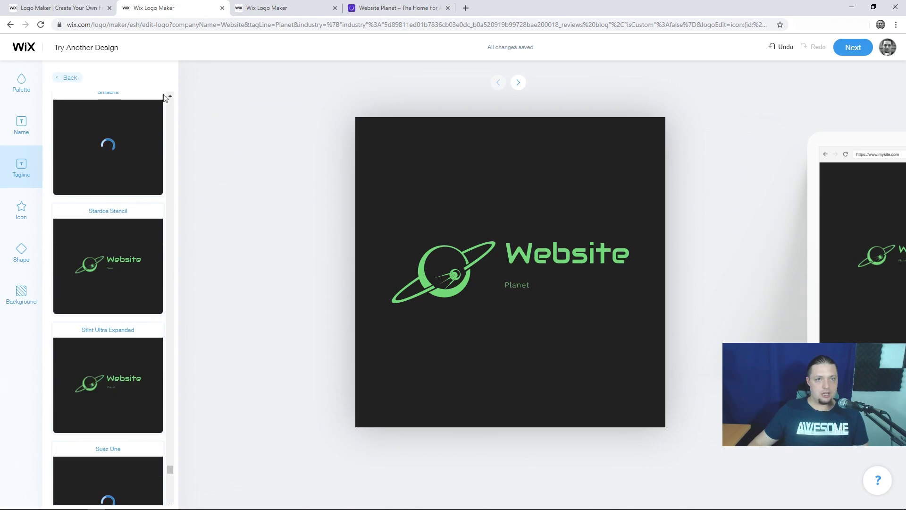
# - Apply the Audiowide font to the 'Planet' tagline, matching the name's style
pyautogui.scroll(15, 166, 102)
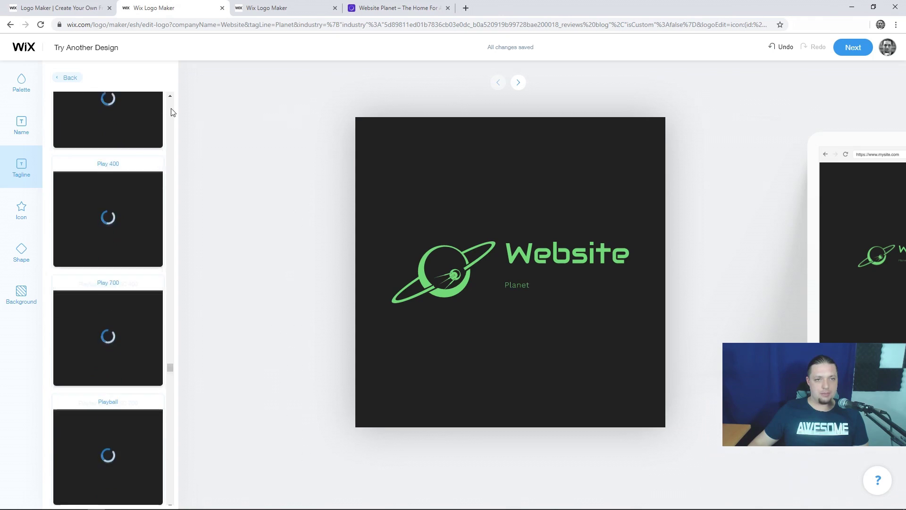
pyautogui.scroll(20, 173, 111)
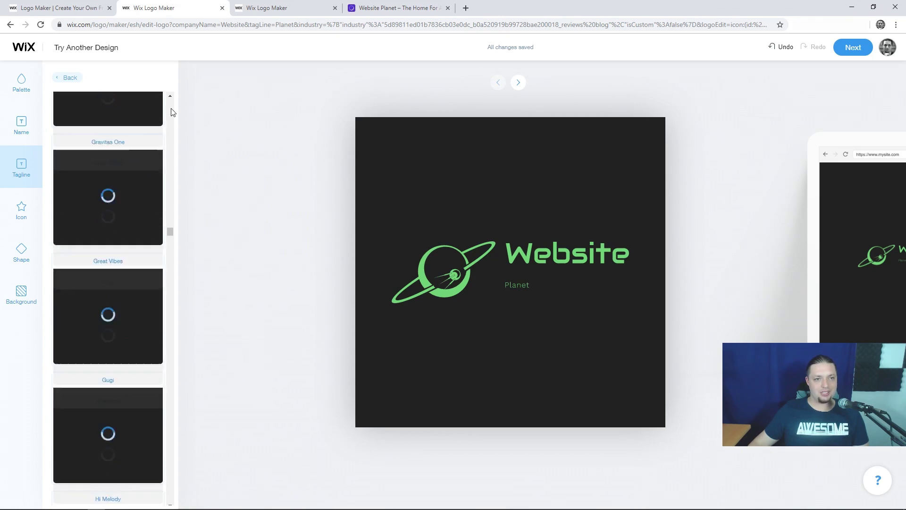
pyautogui.scroll(20, 173, 112)
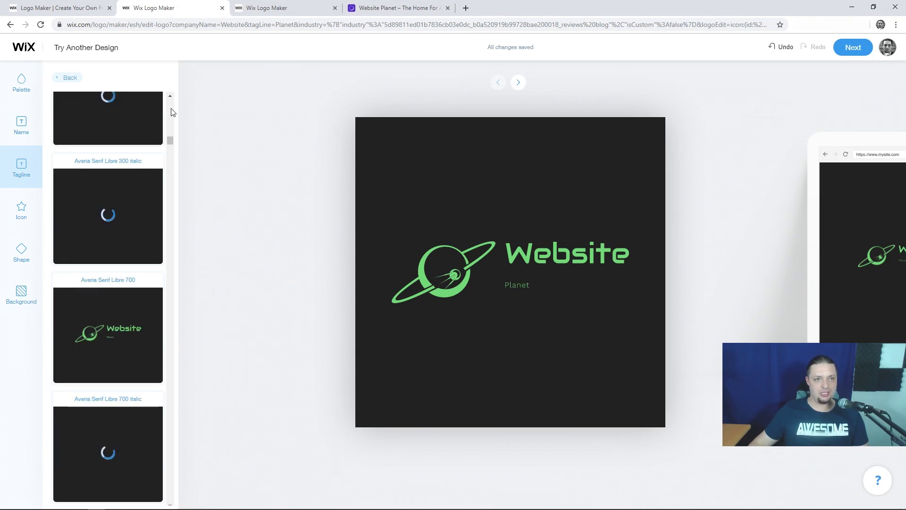
pyautogui.scroll(10, 172, 112)
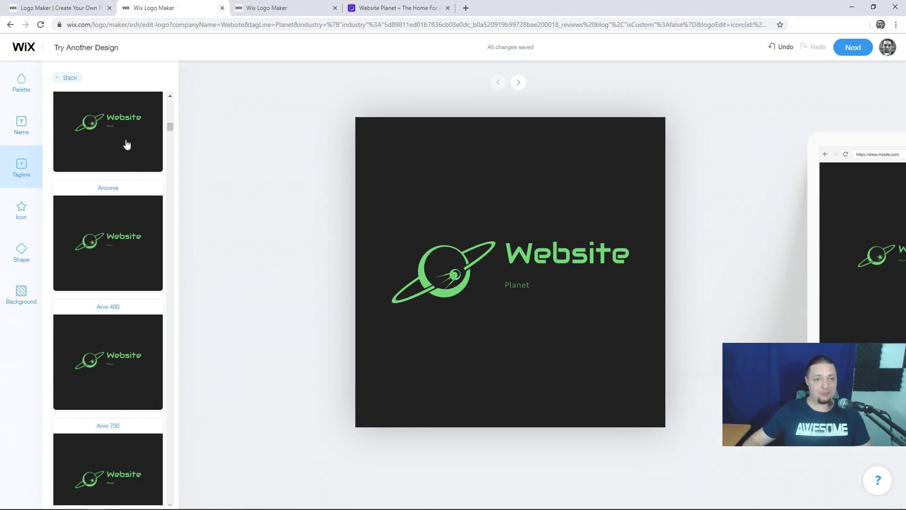
pyautogui.scroll(-10, 148, 226)
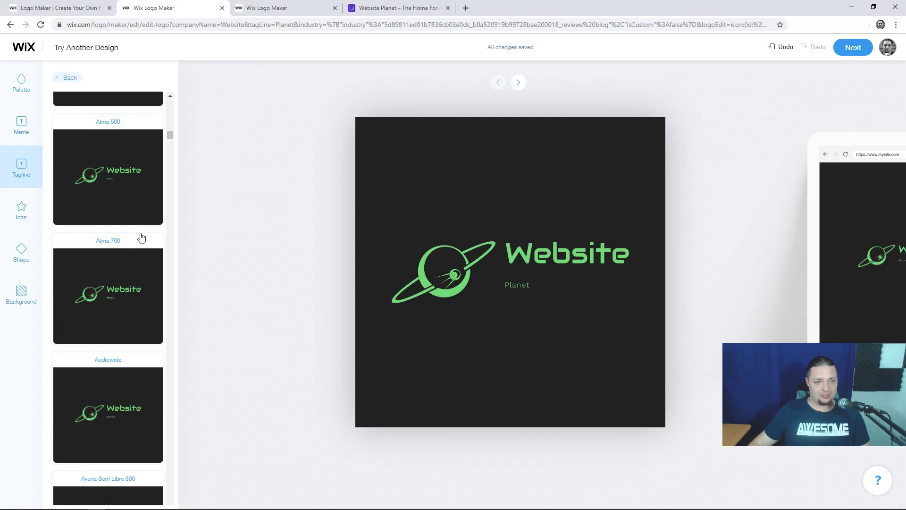
pyautogui.scroll(-1, 134, 281)
pyautogui.click(85, 347)
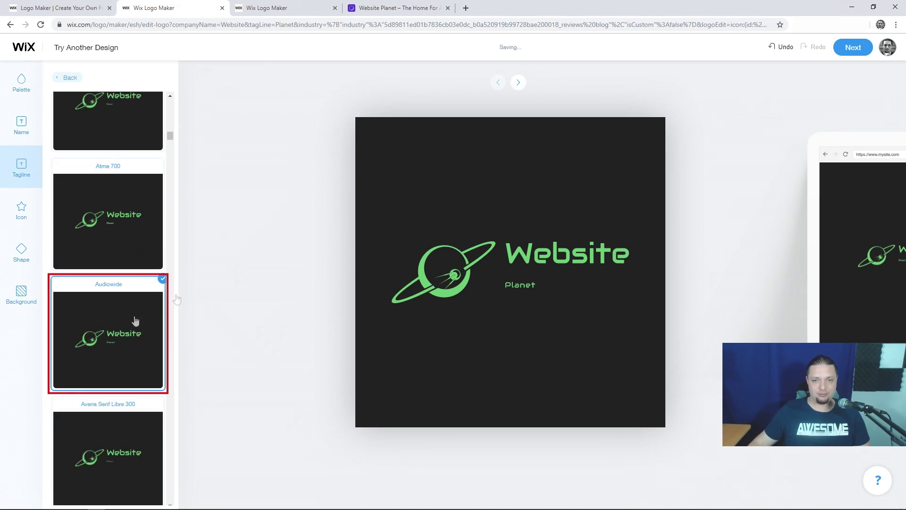
pyautogui.click(522, 288)
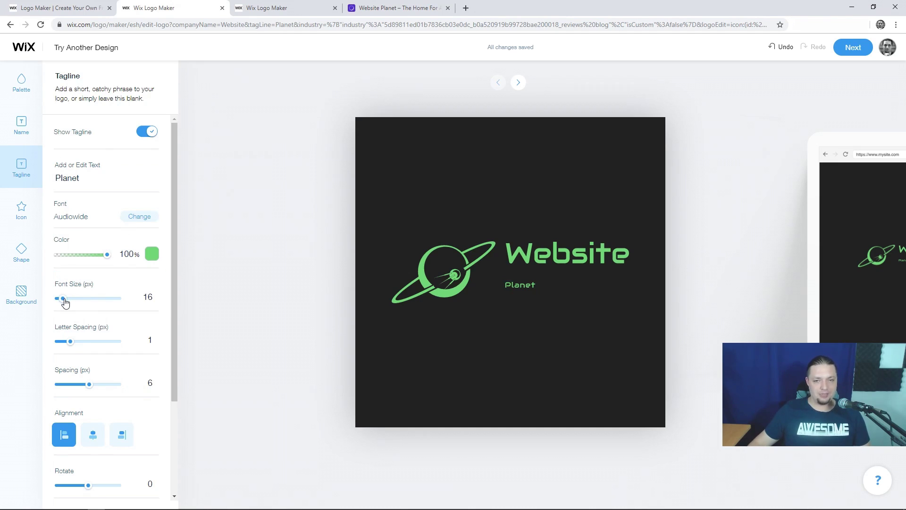
# - Enlarge the Planet tagline to 60 px and nudge the vertical position
pyautogui.moveTo(66, 303); pyautogui.dragTo(80, 308)
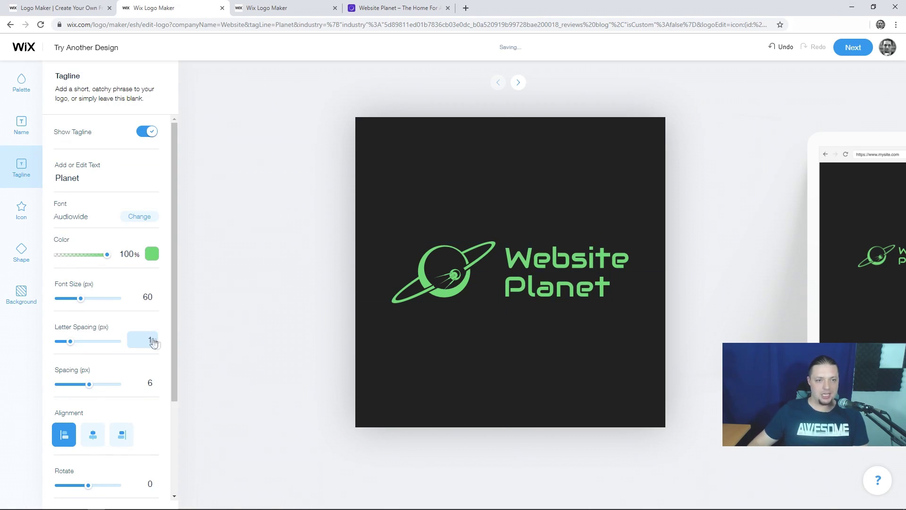
pyautogui.moveTo(171, 359); pyautogui.dragTo(162, 470)
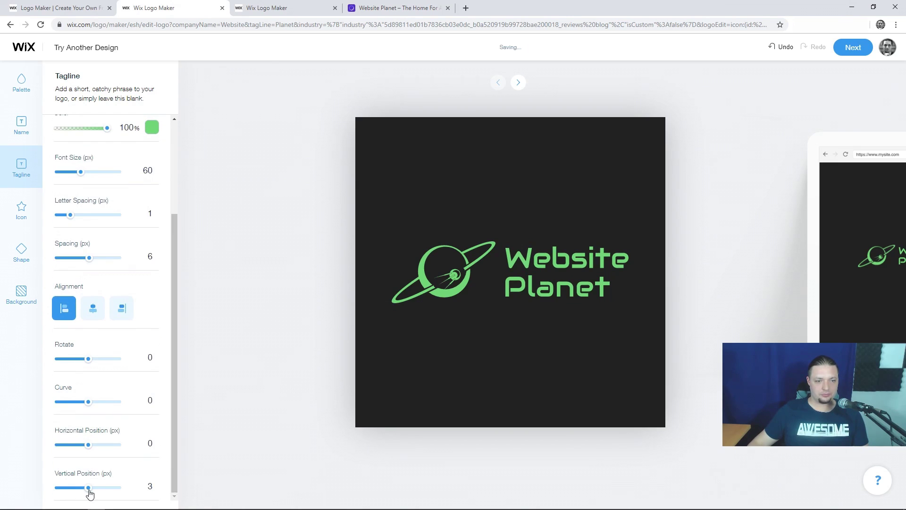
pyautogui.moveTo(90, 493); pyautogui.dragTo(88, 491)
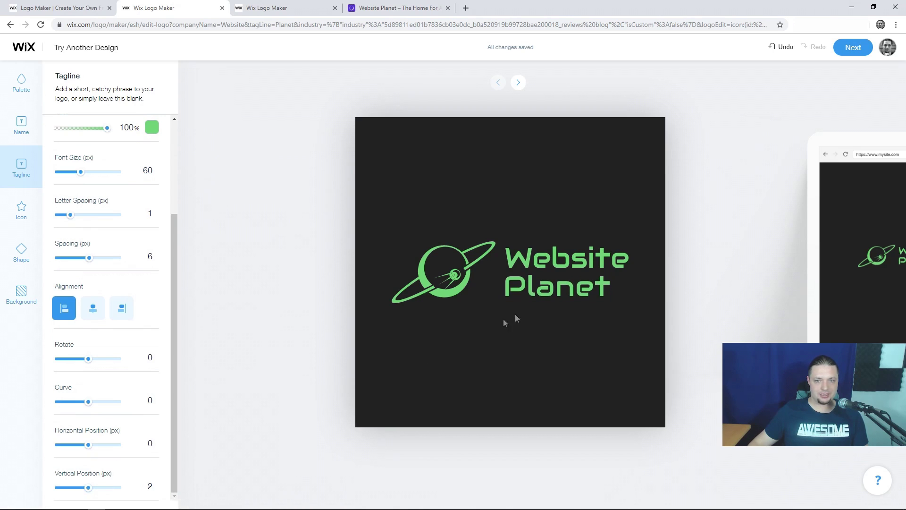
pyautogui.click(517, 259)
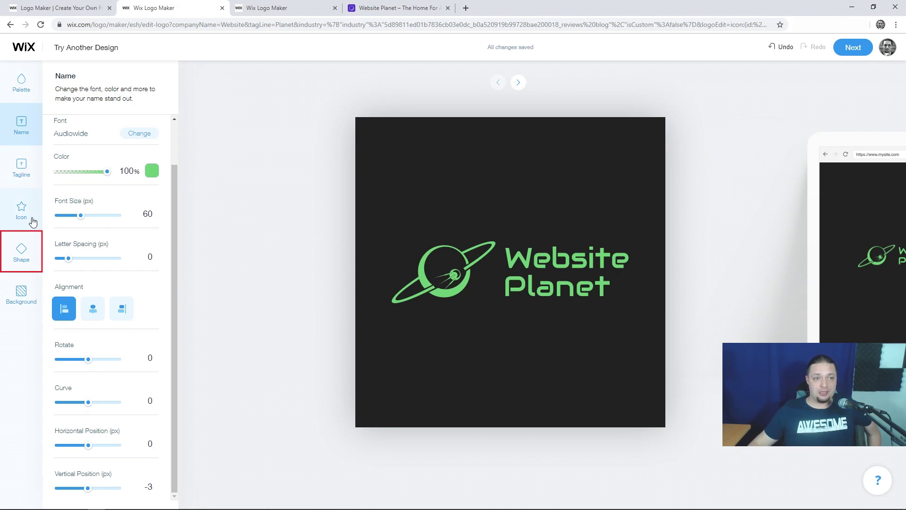
# - Add a dark red square background shape to the logo
pyautogui.click(24, 261)
pyautogui.click(148, 131)
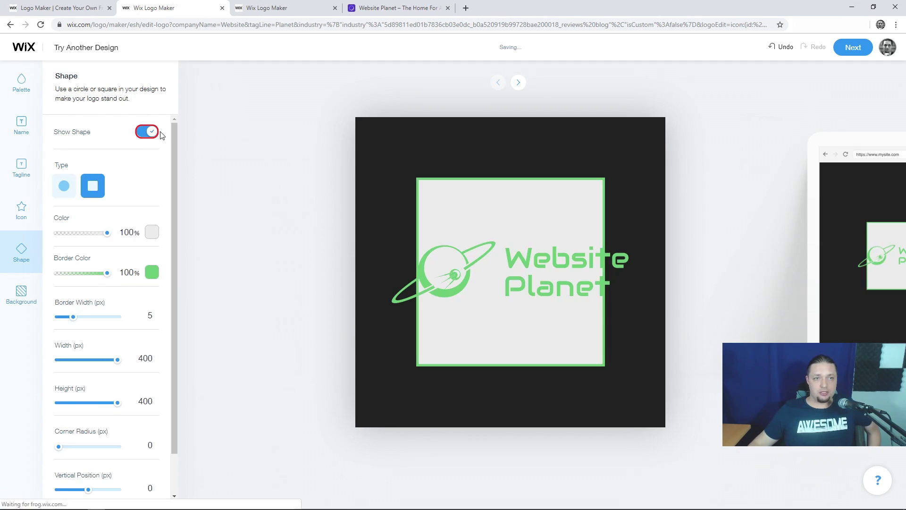
pyautogui.click(152, 232)
pyautogui.moveTo(181, 194)
pyautogui.mouseDown()
pyautogui.moveTo(179, 202)
pyautogui.moveTo(183, 182)
pyautogui.moveTo(223, 202)
pyautogui.moveTo(254, 193)
pyautogui.moveTo(246, 173)
pyautogui.moveTo(233, 179)
pyautogui.moveTo(248, 188)
pyautogui.moveTo(248, 175)
pyautogui.moveTo(261, 180)
pyautogui.mouseUp()
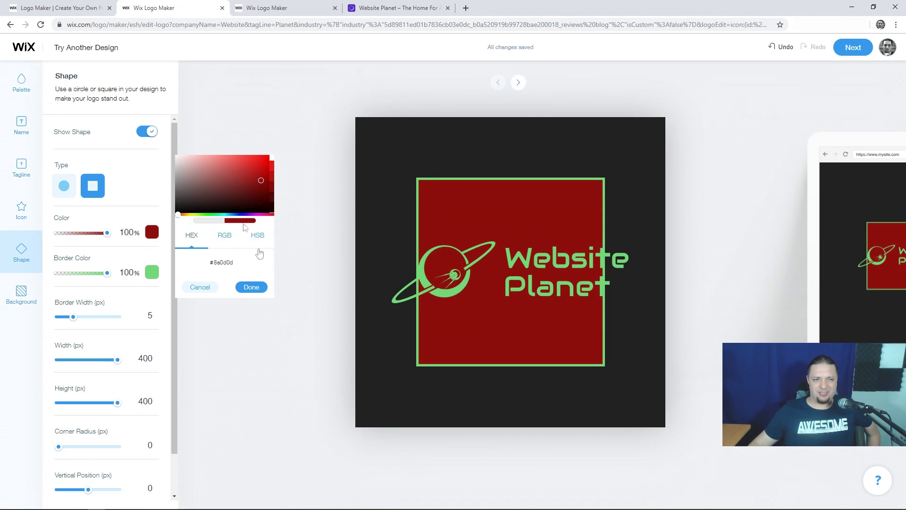
pyautogui.click(290, 446)
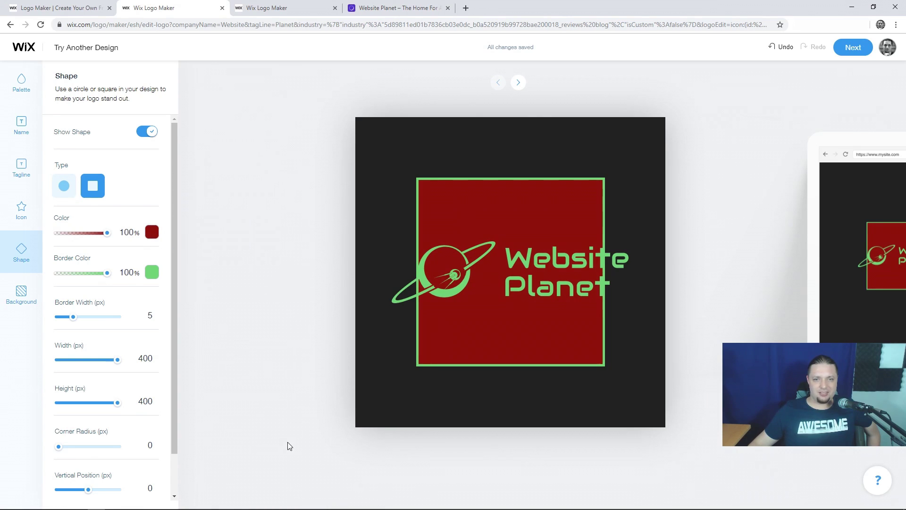
pyautogui.click(64, 186)
pyautogui.click(94, 190)
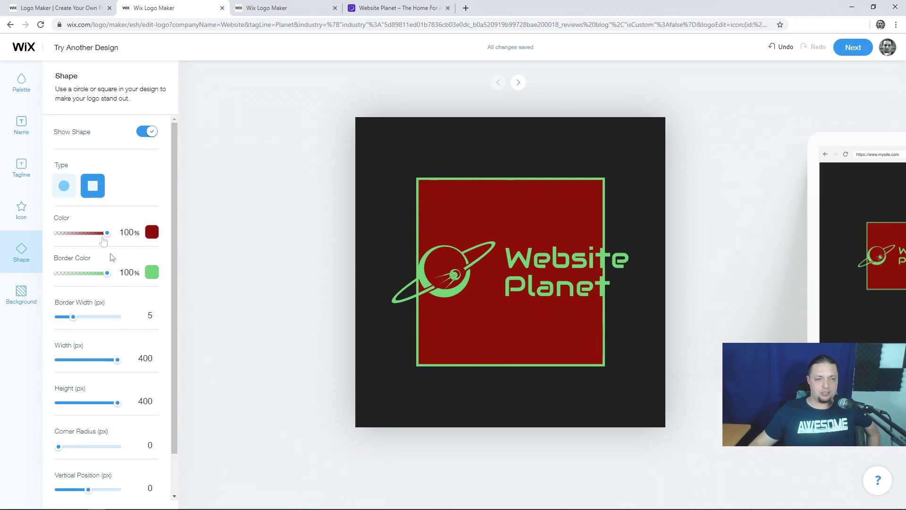
# - Shrink, reposition and round the red shape around the planet icon
pyautogui.scroll(-1, 126, 339)
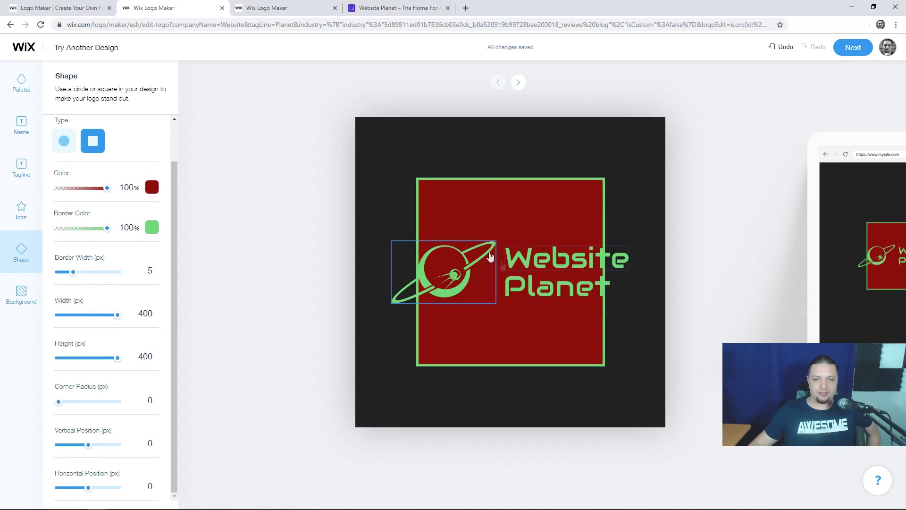
pyautogui.click(506, 206)
pyautogui.moveTo(506, 206)
pyautogui.mouseDown()
pyautogui.moveTo(475, 211)
pyautogui.moveTo(477, 194)
pyautogui.moveTo(485, 207)
pyautogui.moveTo(520, 206)
pyautogui.moveTo(491, 191)
pyautogui.moveTo(588, 370)
pyautogui.moveTo(550, 340)
pyautogui.moveTo(536, 366)
pyautogui.moveTo(505, 351)
pyautogui.moveTo(533, 368)
pyautogui.mouseUp()
pyautogui.moveTo(117, 315)
pyautogui.mouseDown()
pyautogui.moveTo(82, 318)
pyautogui.moveTo(91, 315)
pyautogui.mouseUp()
pyautogui.moveTo(117, 358); pyautogui.dragTo(88, 358)
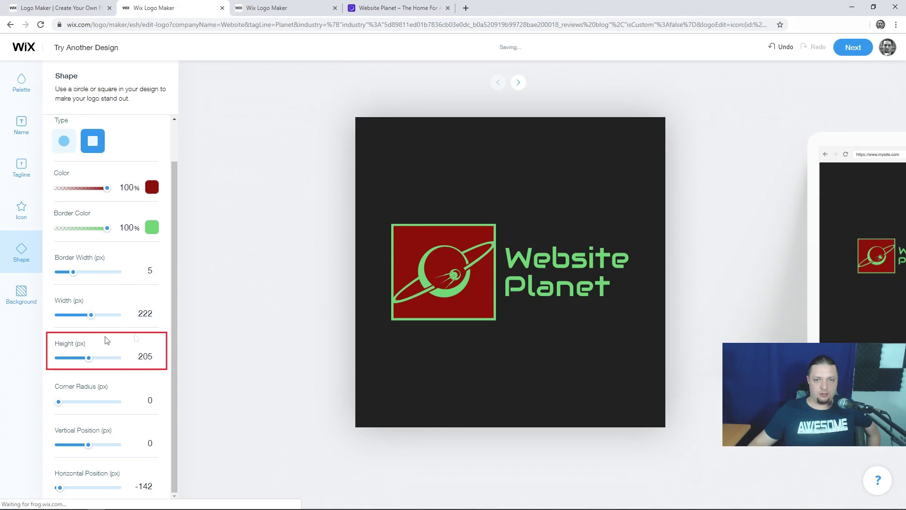
pyautogui.moveTo(455, 318)
pyautogui.mouseDown()
pyautogui.moveTo(445, 313)
pyautogui.moveTo(457, 313)
pyautogui.mouseUp()
pyautogui.moveTo(433, 237); pyautogui.dragTo(506, 157)
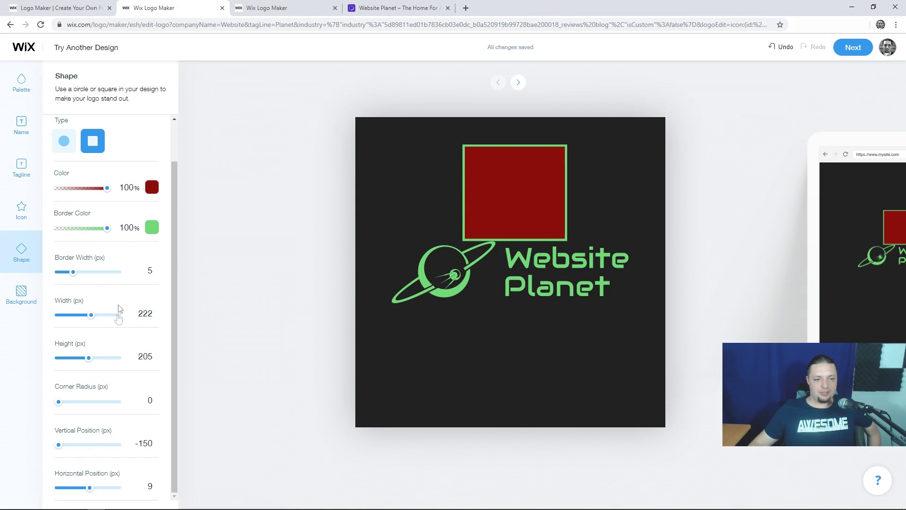
pyautogui.moveTo(59, 402)
pyautogui.mouseDown()
pyautogui.moveTo(101, 402)
pyautogui.moveTo(56, 407)
pyautogui.mouseUp()
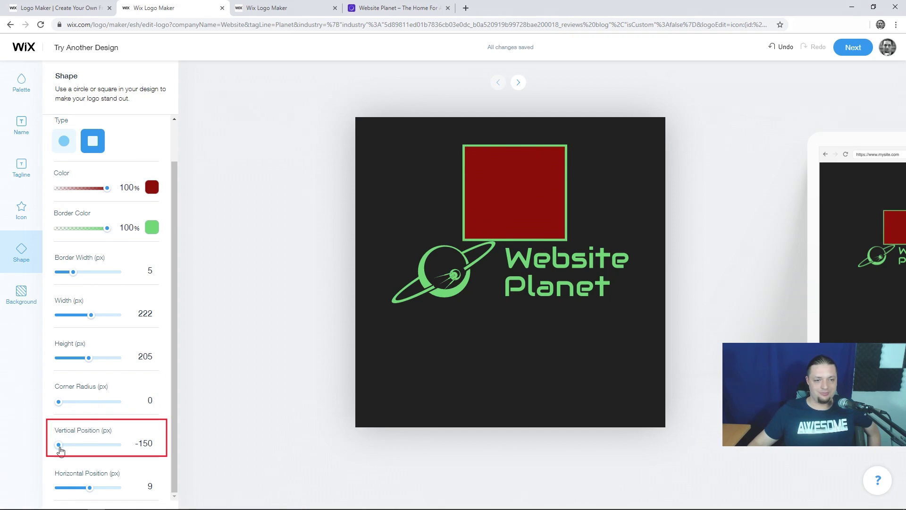
pyautogui.click(25, 208)
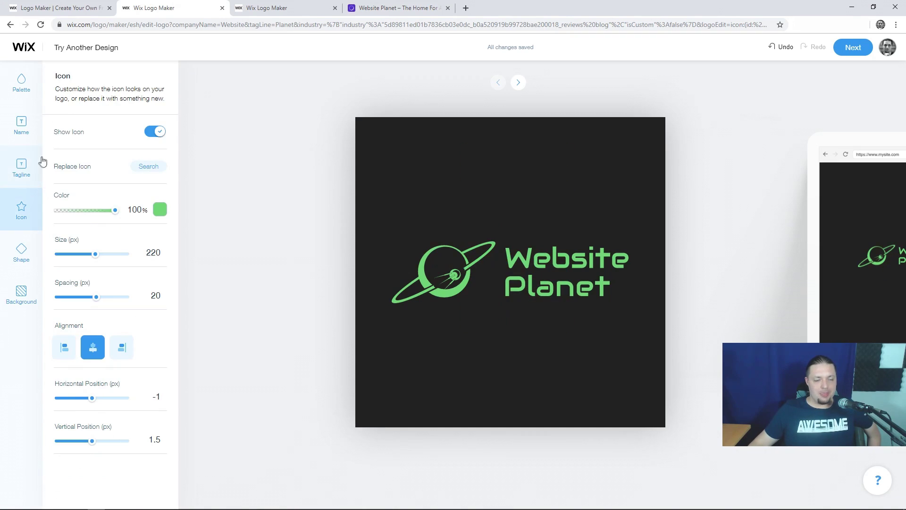
# - Try the Moss Boss and Honey Blush palettes, then apply Beach Bonfire
pyautogui.click(25, 95)
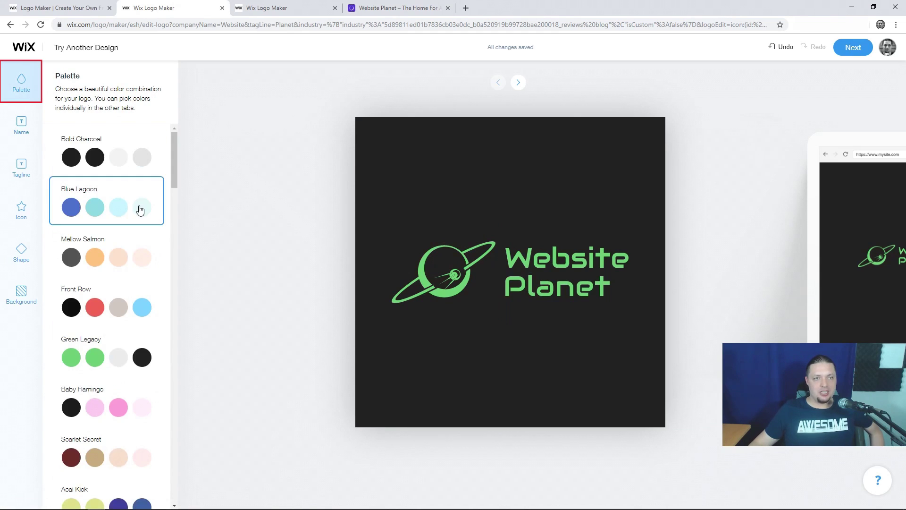
pyautogui.scroll(-5, 141, 217)
pyautogui.scroll(-3, 141, 226)
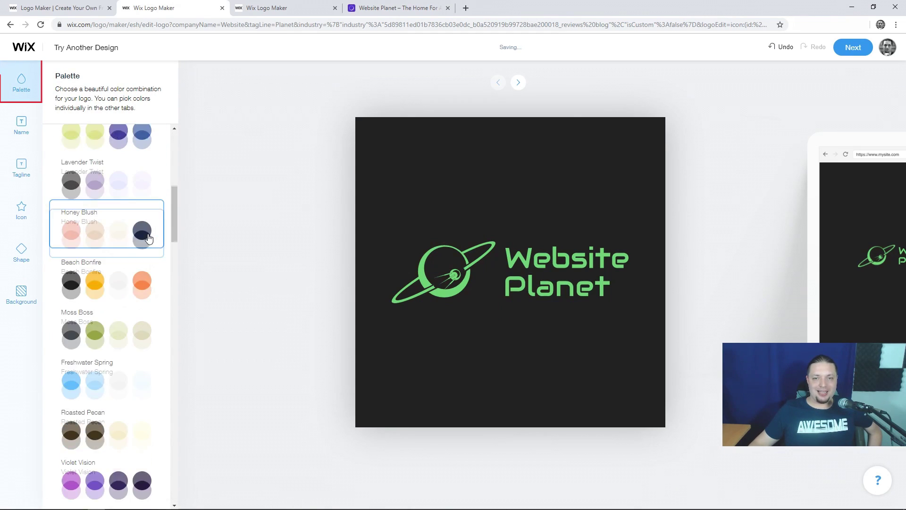
pyautogui.click(122, 309)
pyautogui.click(105, 258)
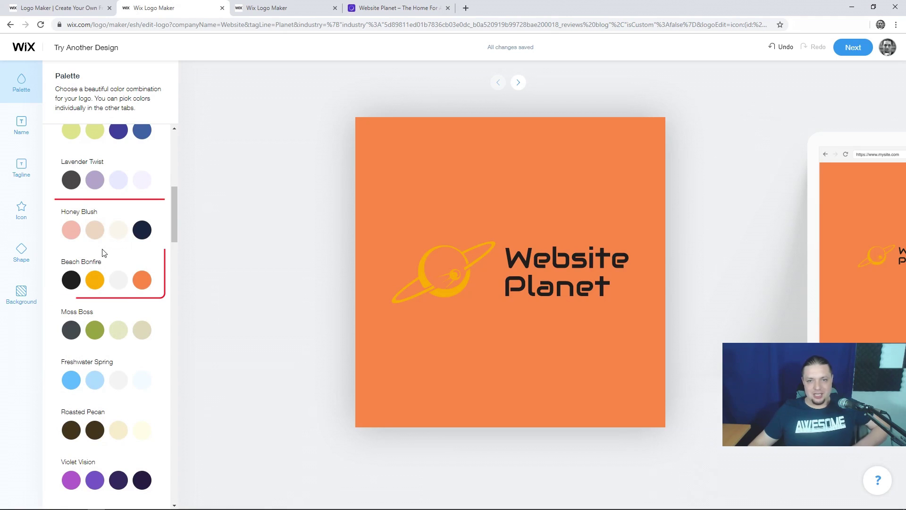
pyautogui.click(108, 240)
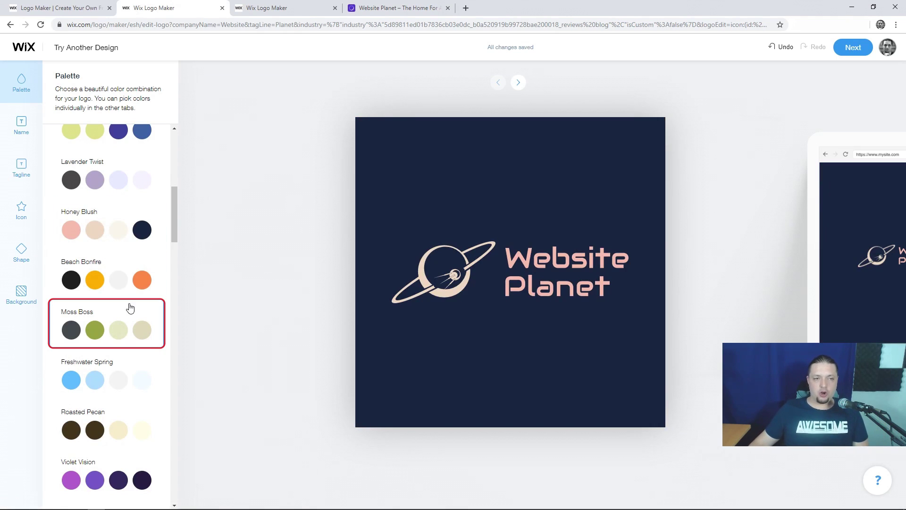
pyautogui.click(126, 273)
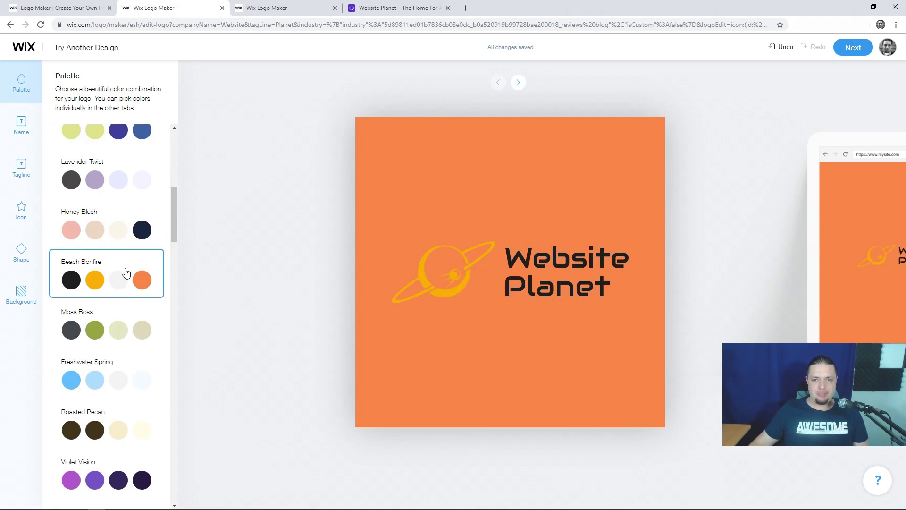
pyautogui.click(24, 294)
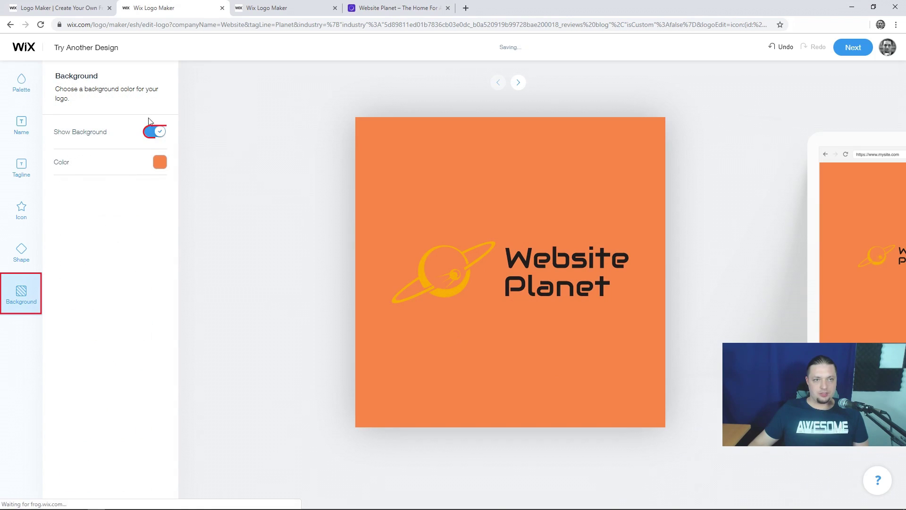
# - Switch the logo's orange background off and back on
pyautogui.click(154, 133)
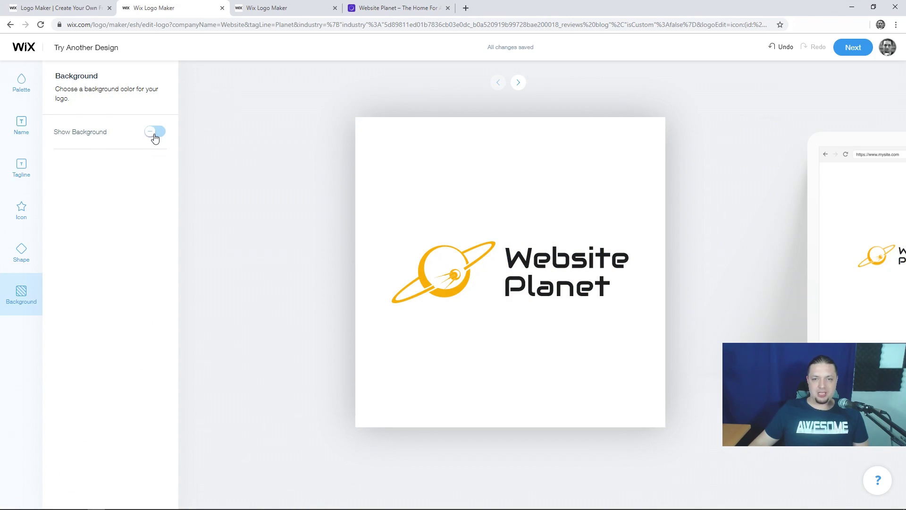
pyautogui.click(155, 134)
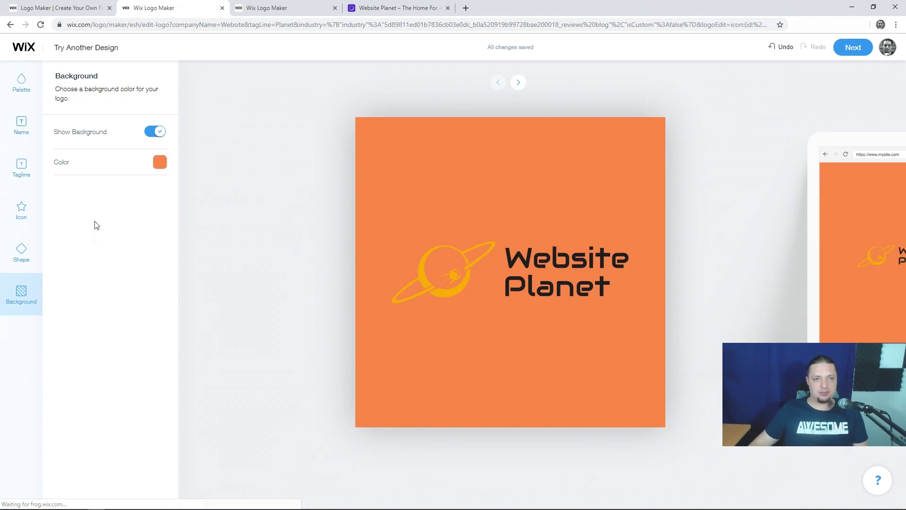
pyautogui.click(28, 247)
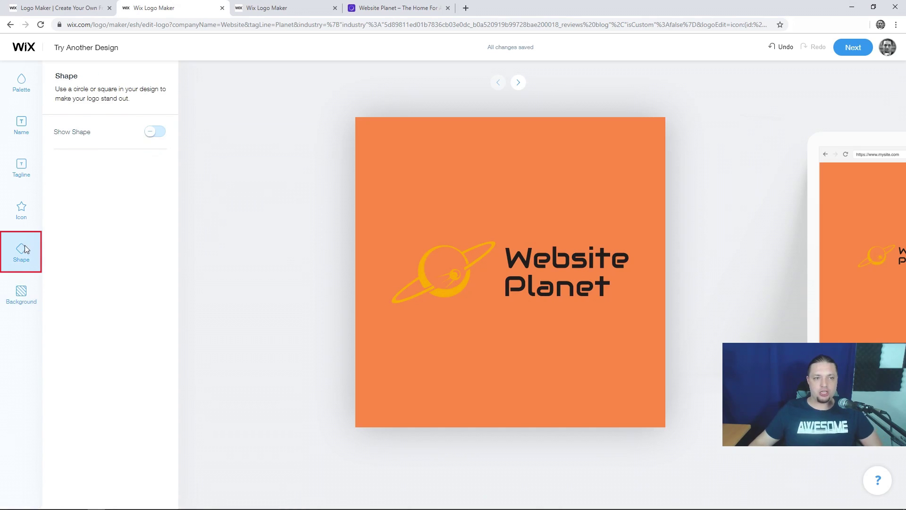
pyautogui.click(15, 83)
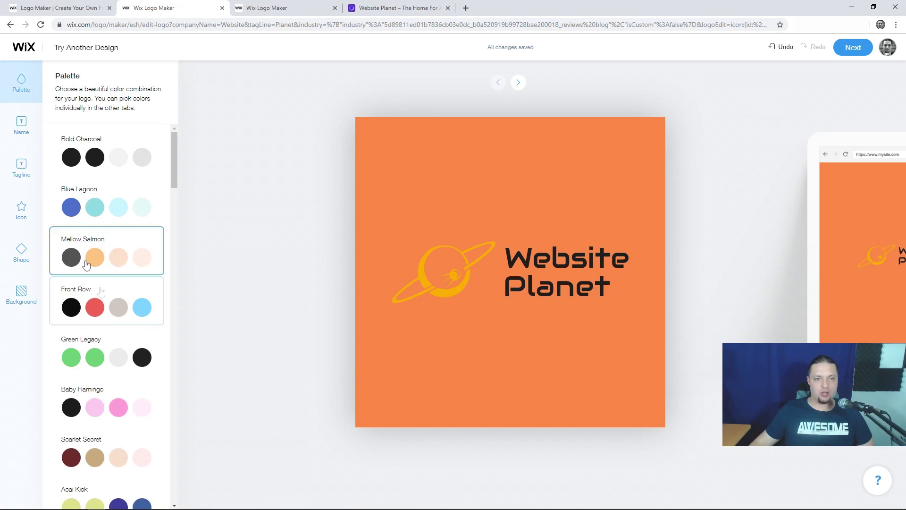
# - Preview Fresh Meadow, Lime Crush, Bubblegum Pop, Silver Lining, Smart Casual and Chocolate Orange palettes
pyautogui.scroll(-15, 122, 341)
pyautogui.scroll(-5, 123, 342)
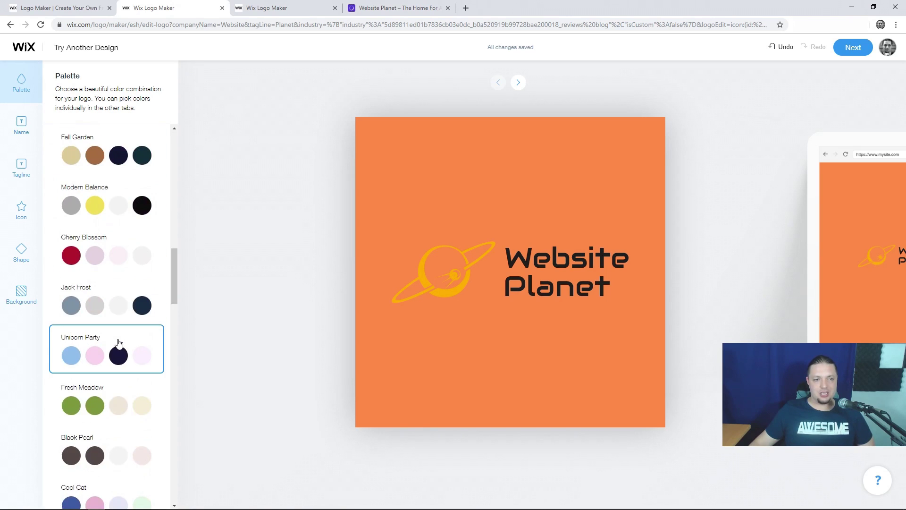
pyautogui.click(124, 264)
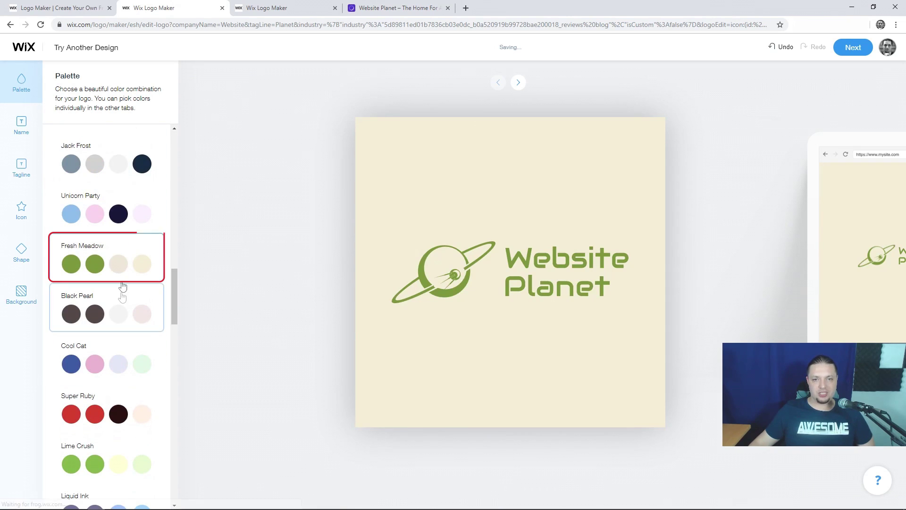
pyautogui.scroll(-2, 134, 398)
pyautogui.click(105, 369)
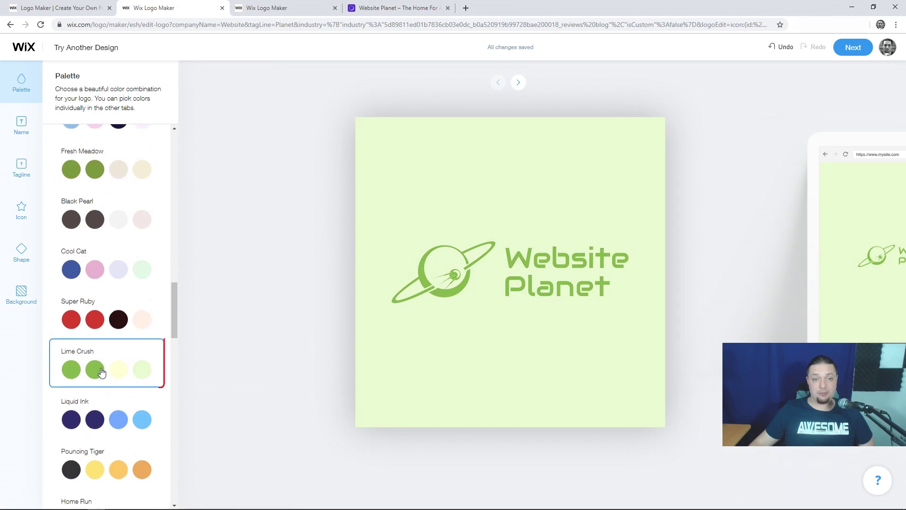
pyautogui.scroll(-4, 104, 370)
pyautogui.click(113, 421)
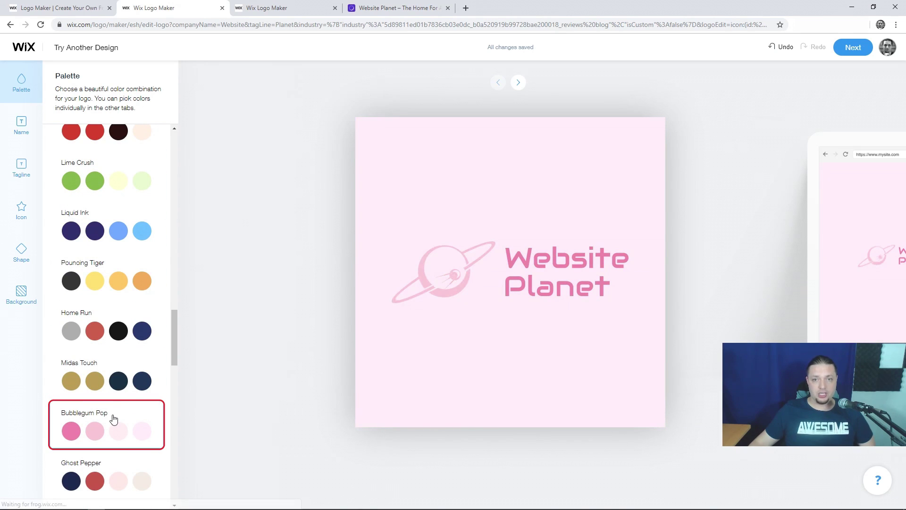
pyautogui.scroll(-4, 121, 394)
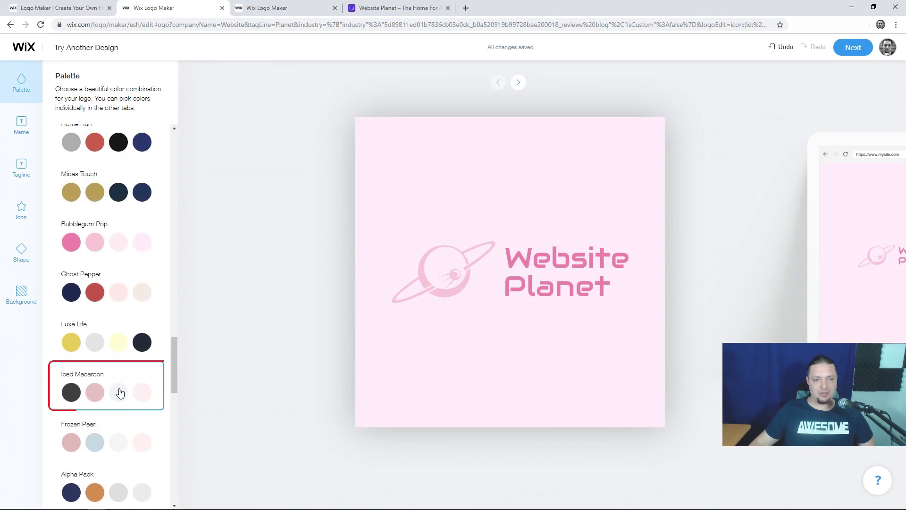
pyautogui.click(122, 350)
pyautogui.scroll(-5, 121, 351)
pyautogui.click(121, 352)
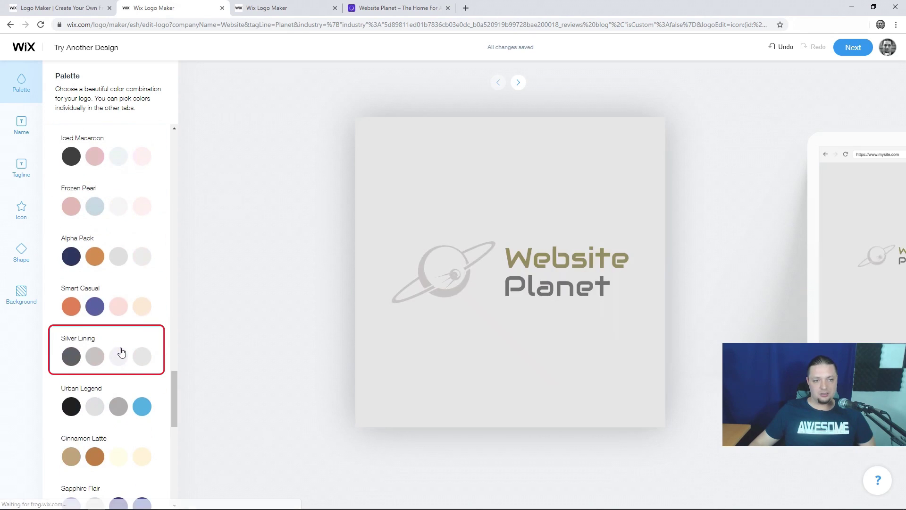
pyautogui.click(131, 316)
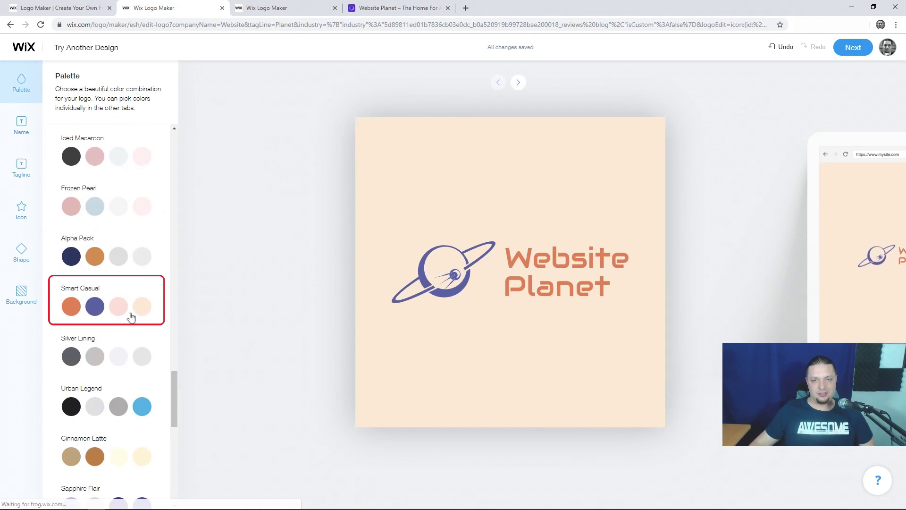
pyautogui.scroll(-7, 137, 368)
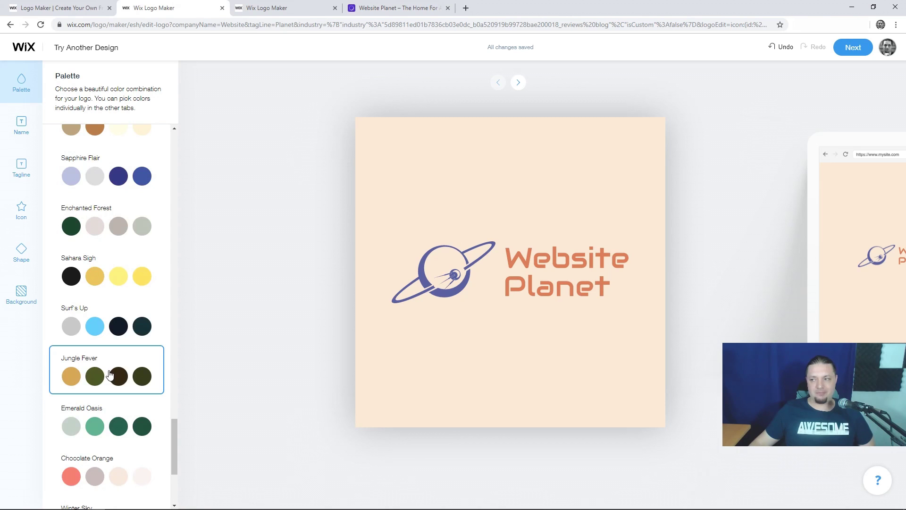
pyautogui.scroll(-4, 97, 386)
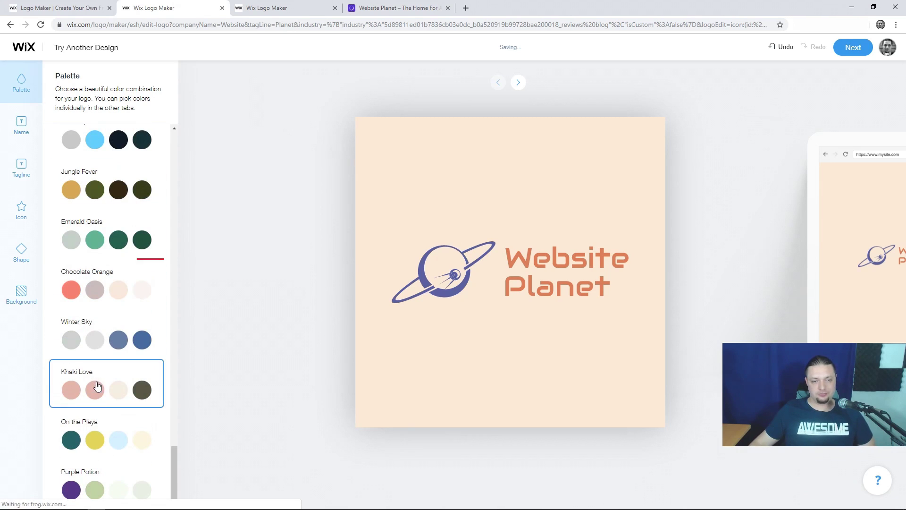
pyautogui.click(132, 301)
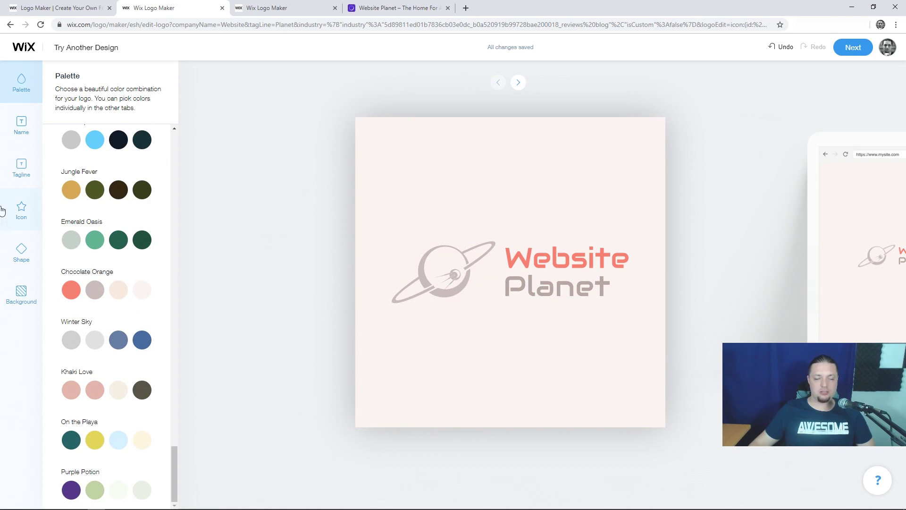
# - Apply the Green Legacy palette and continue to the get-your-logo page
pyautogui.scroll(6, 115, 239)
pyautogui.scroll(20, 115, 238)
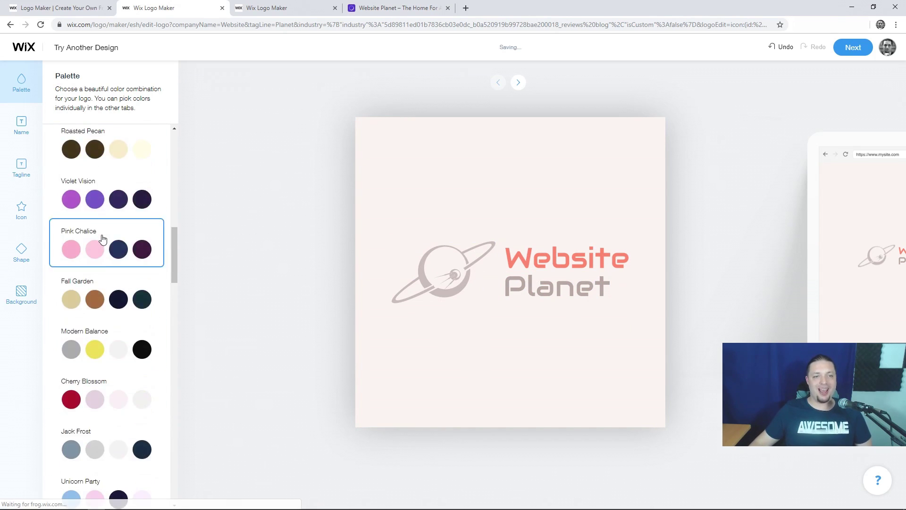
pyautogui.click(112, 359)
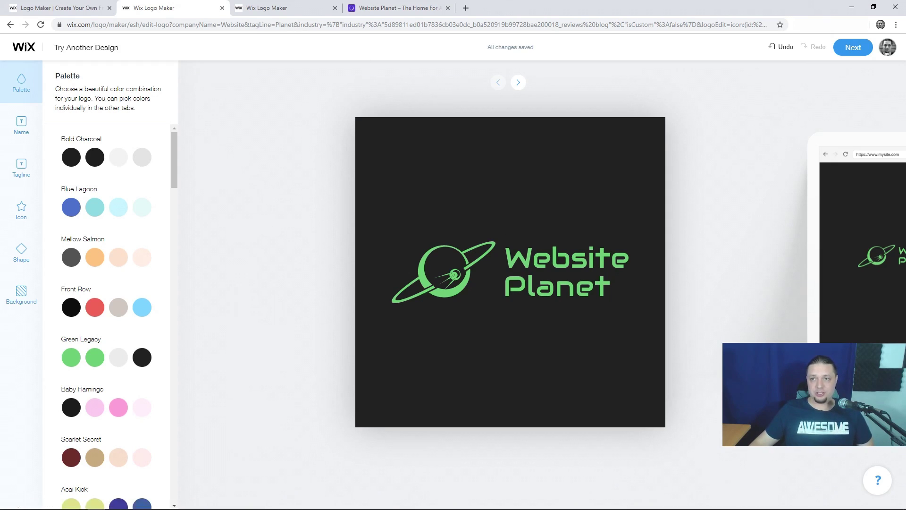
pyautogui.click(867, 43)
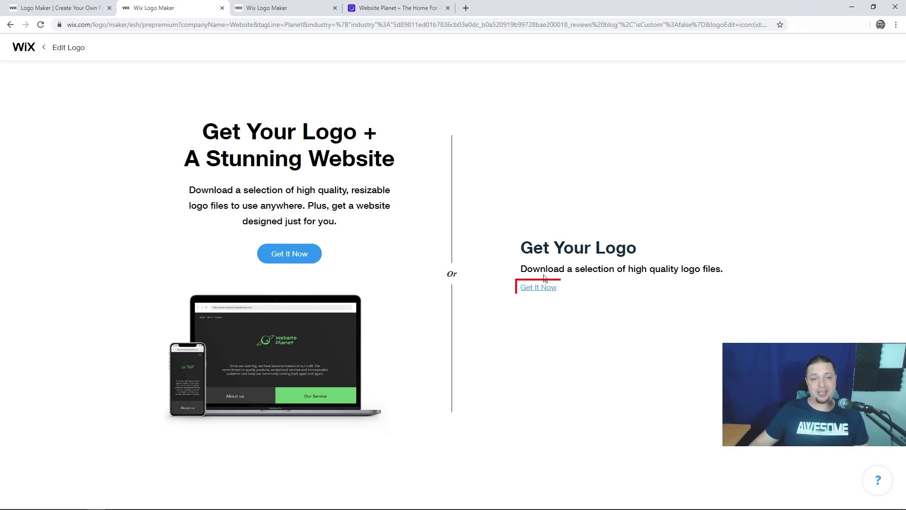
# - Download the free version of the logo as Free_Sample_By_Wix.jpg
pyautogui.click(554, 289)
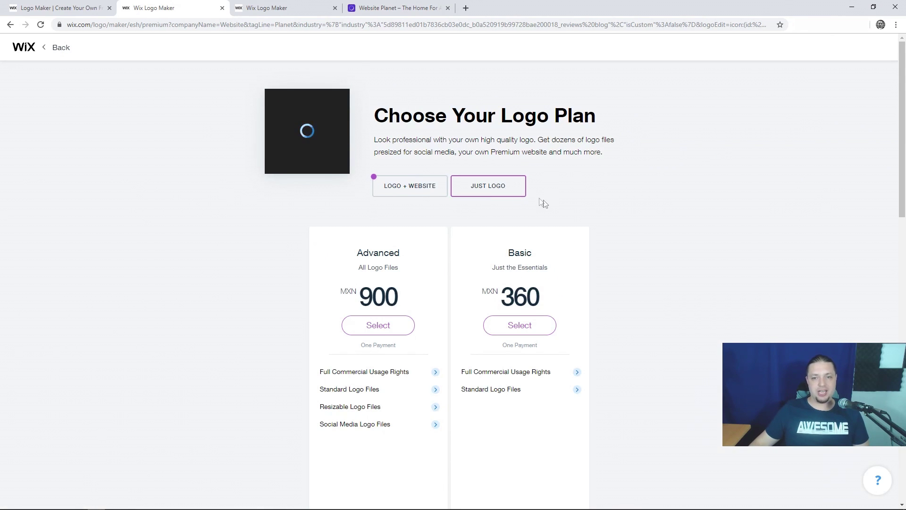
pyautogui.scroll(-7, 775, 268)
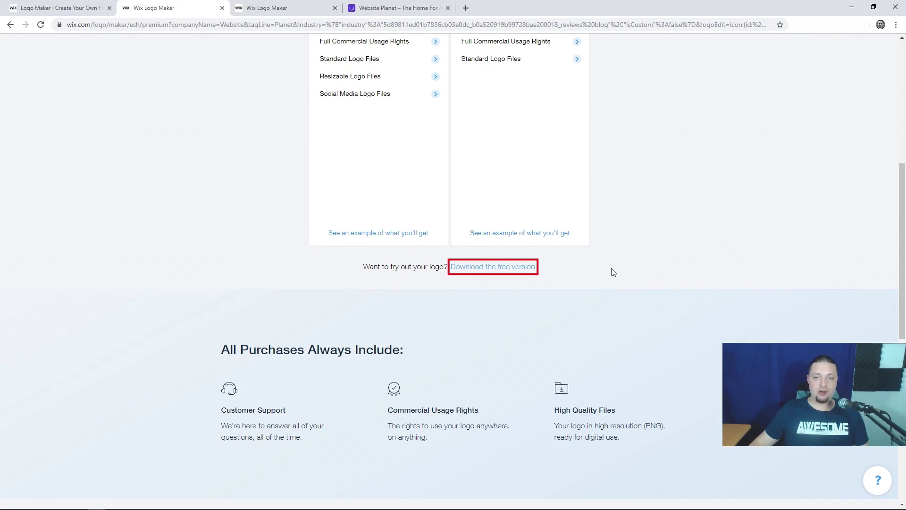
pyautogui.click(509, 271)
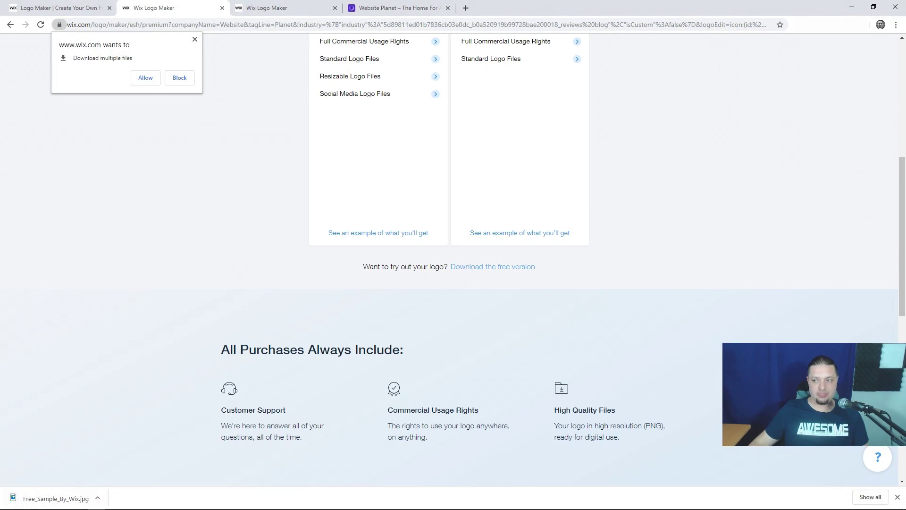
# - Preview the downloaded sample image, then block the multiple-file download request
pyautogui.click(71, 495)
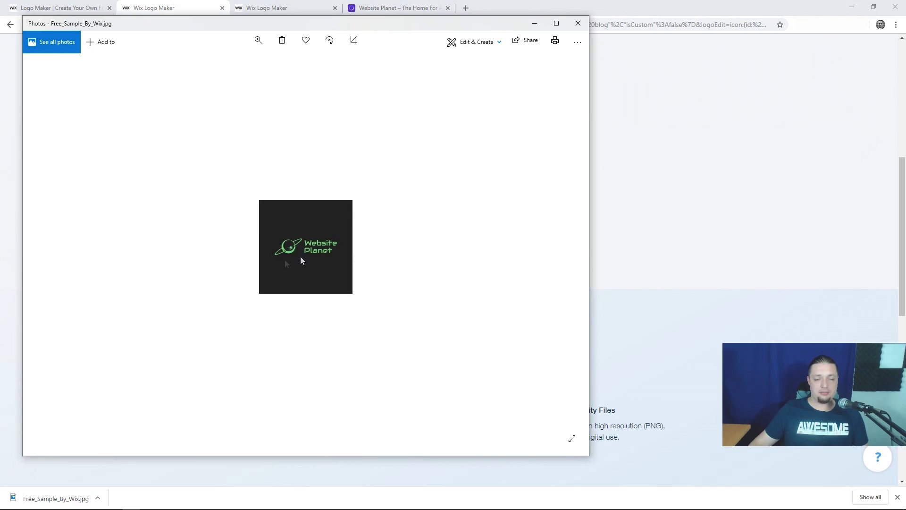
pyautogui.click(577, 24)
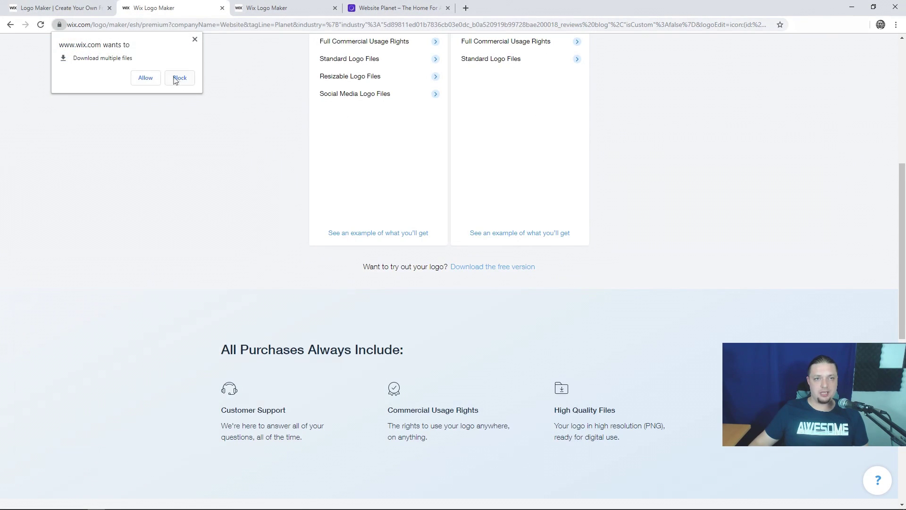
pyautogui.click(176, 79)
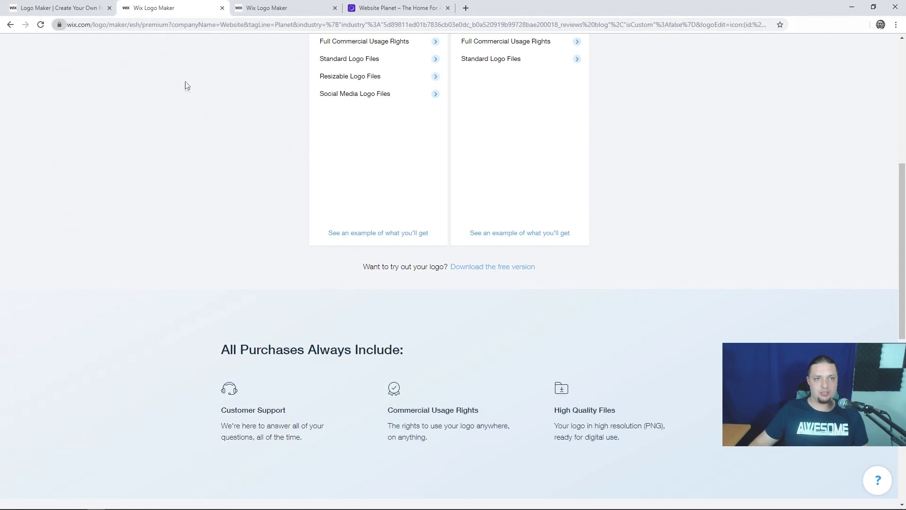
# - Download the Logo Files package from the logo dashboard and open Logo (1).zip in WinRAR
pyautogui.click(76, 3)
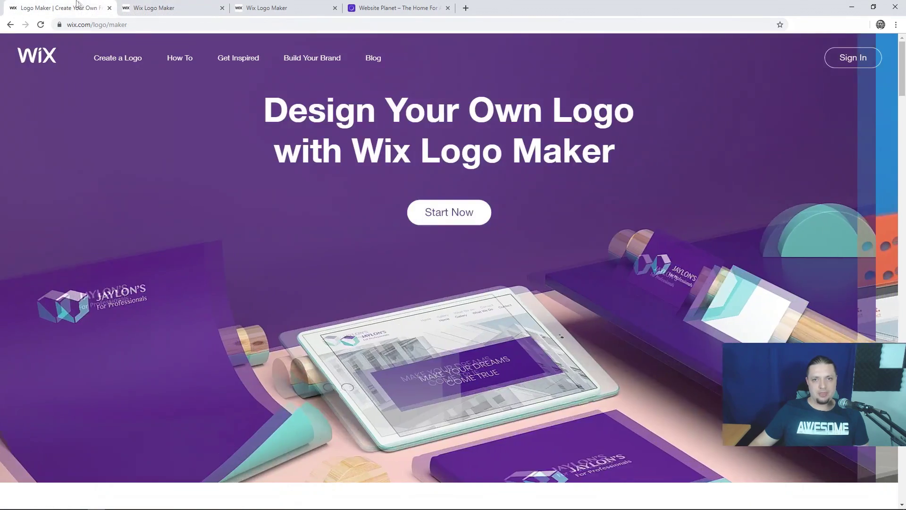
pyautogui.click(156, 8)
pyautogui.scroll(7, 211, 180)
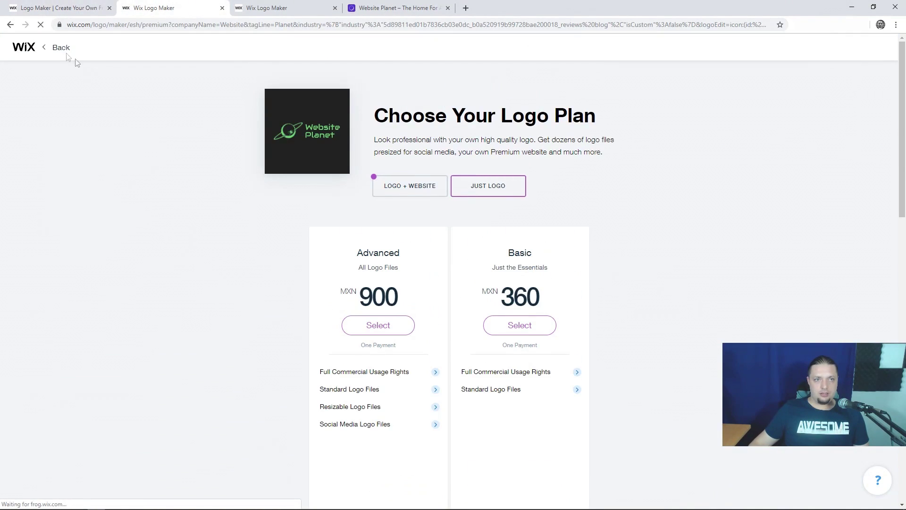
pyautogui.click(248, 8)
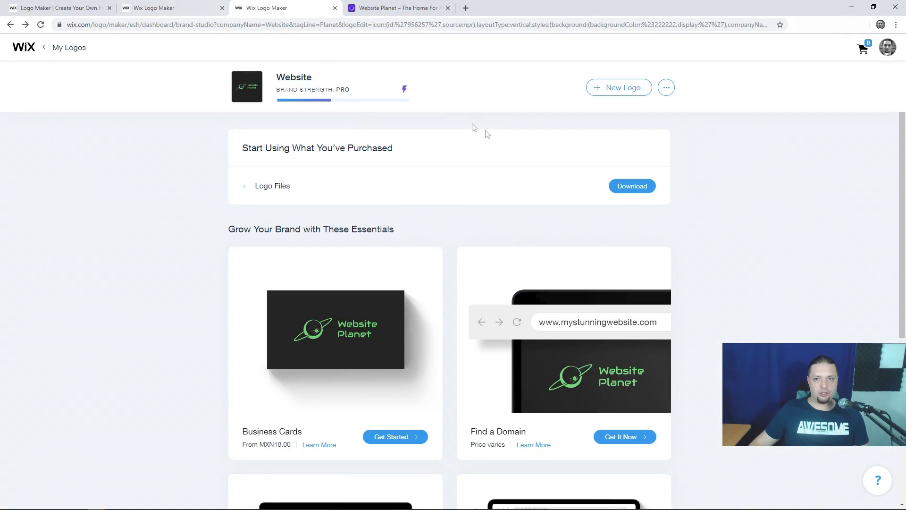
pyautogui.click(632, 180)
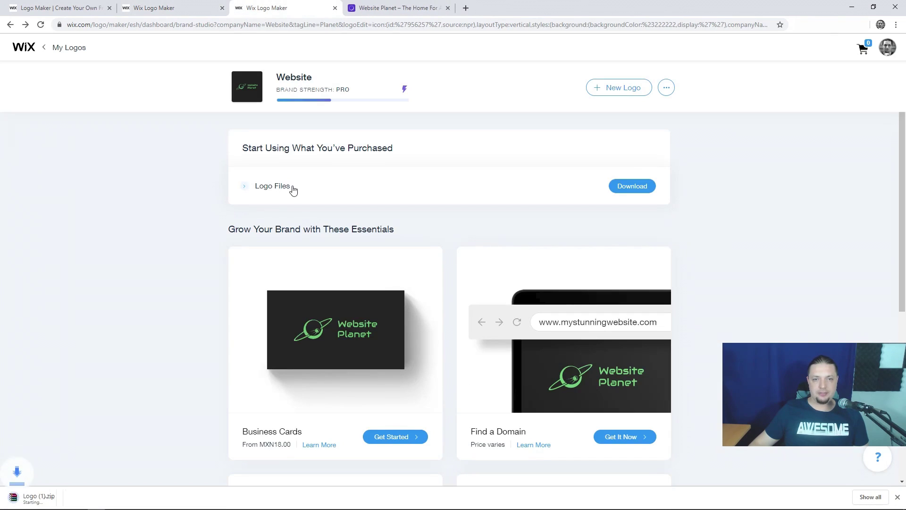
pyautogui.click(39, 497)
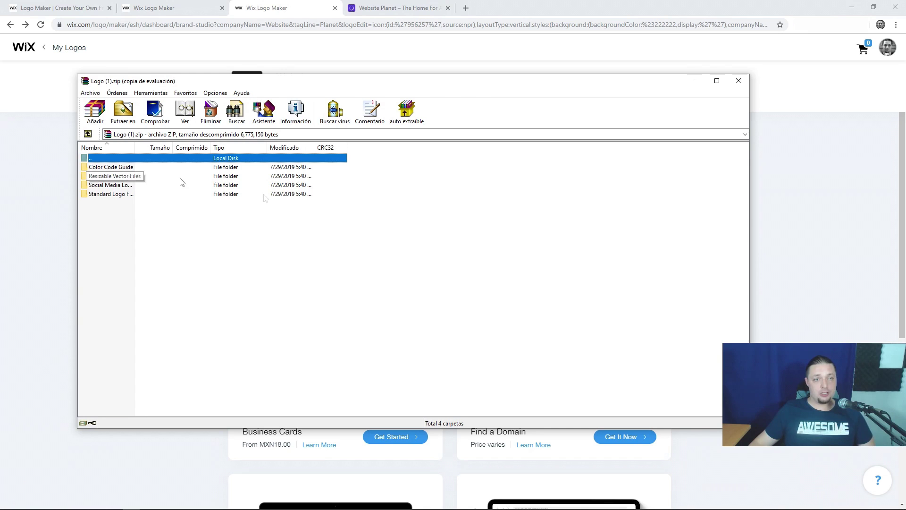
# - Widen the name column, open Standard Logo Files and preview Original.png
pyautogui.moveTo(137, 149); pyautogui.dragTo(196, 149)
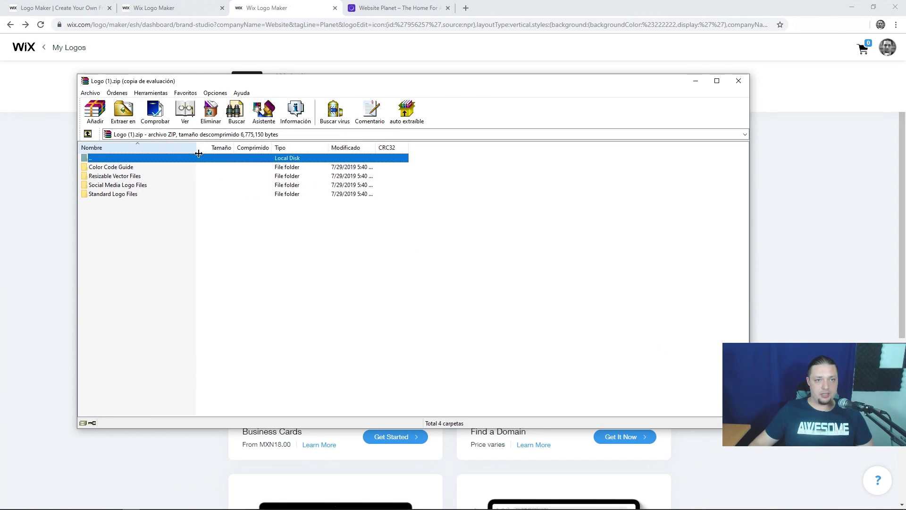
pyautogui.doubleClick(139, 194)
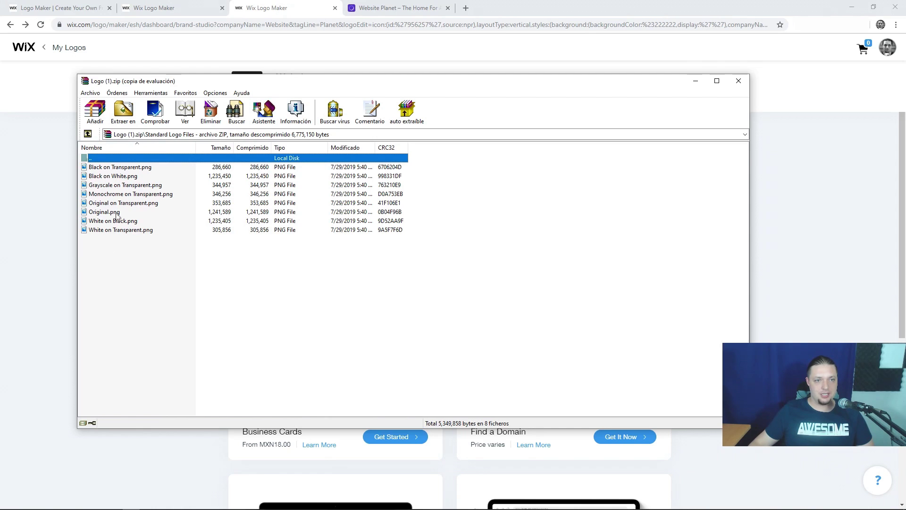
pyautogui.doubleClick(124, 212)
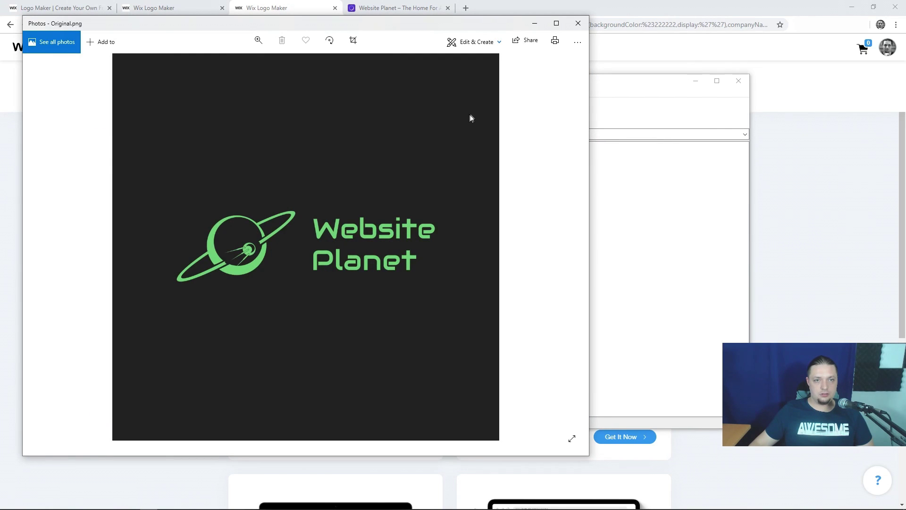
pyautogui.click(578, 23)
# - Preview Original on Transparent.png, then return to the archive root and open Social Media Logo Files
pyautogui.click(145, 205)
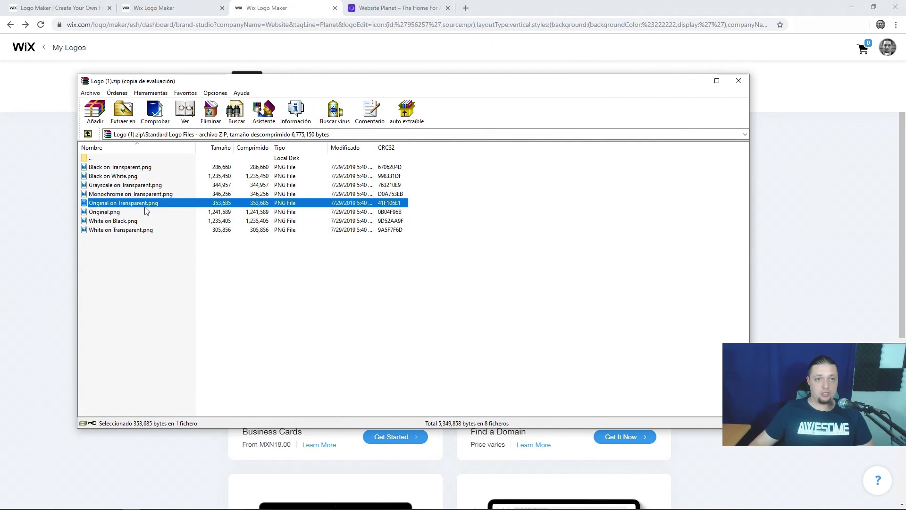
pyautogui.click(149, 203)
pyautogui.doubleClick(158, 204)
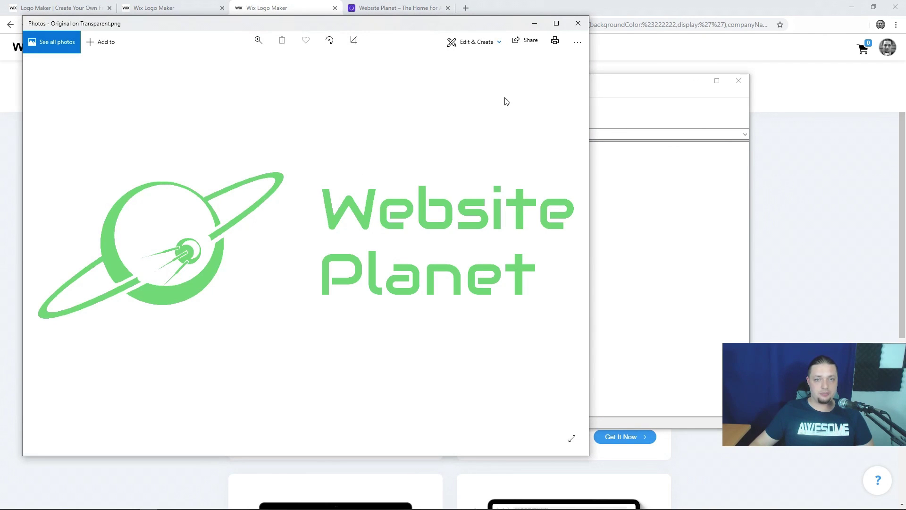
pyautogui.click(578, 23)
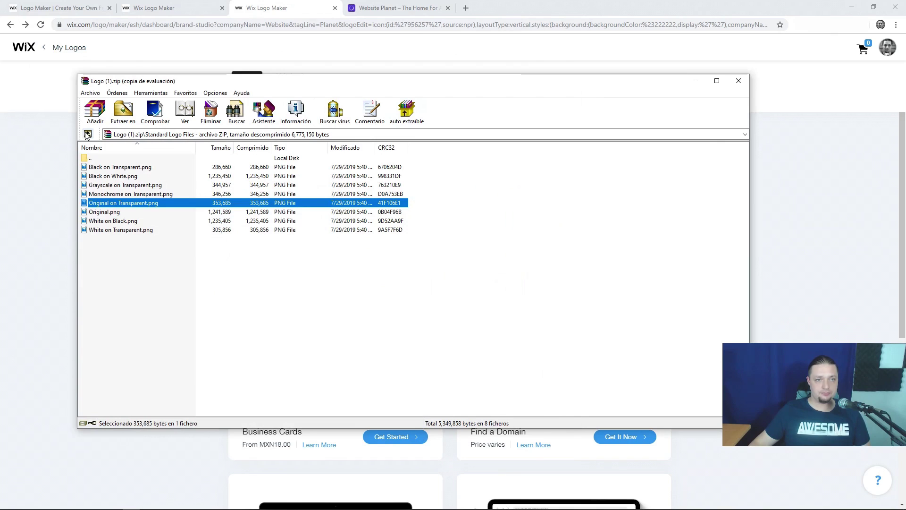
pyautogui.click(91, 159)
pyautogui.doubleClick(91, 158)
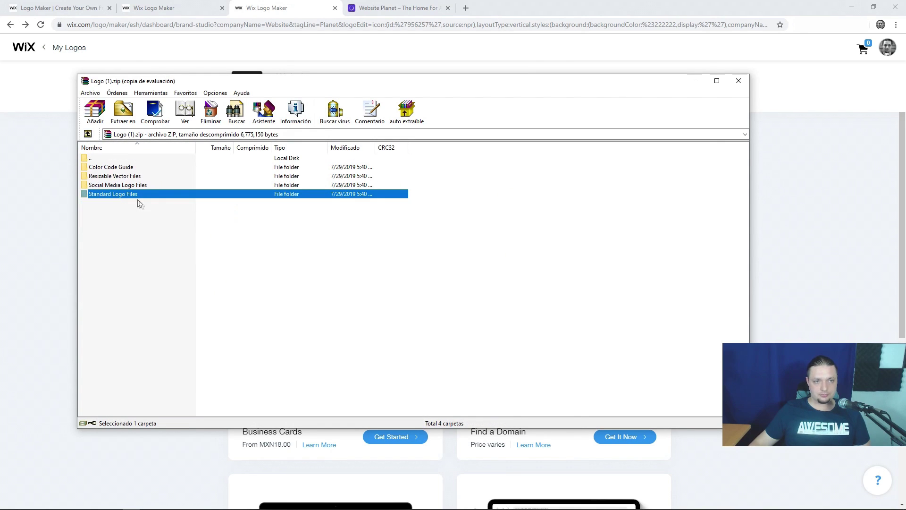
pyautogui.doubleClick(138, 185)
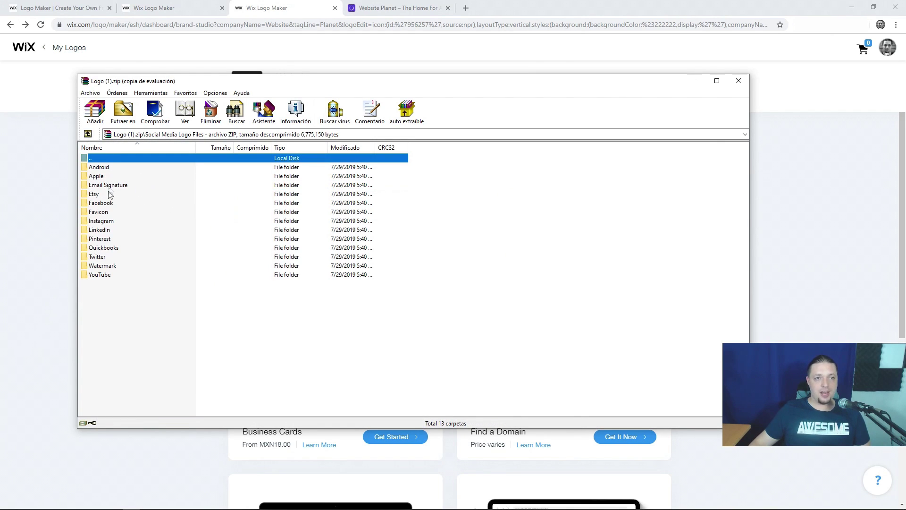
# - Preview the Facebook Profile Picture.png and Facebook Cover Photo.png images
pyautogui.doubleClick(101, 203)
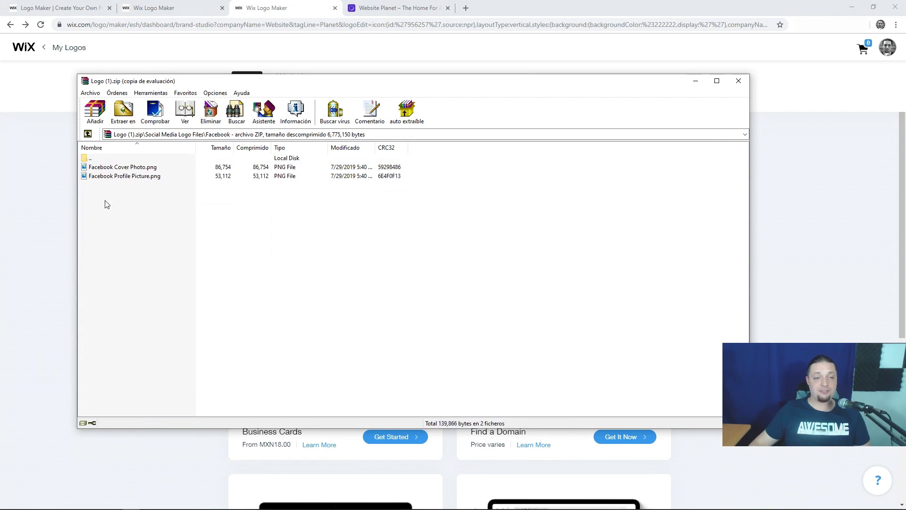
pyautogui.doubleClick(128, 174)
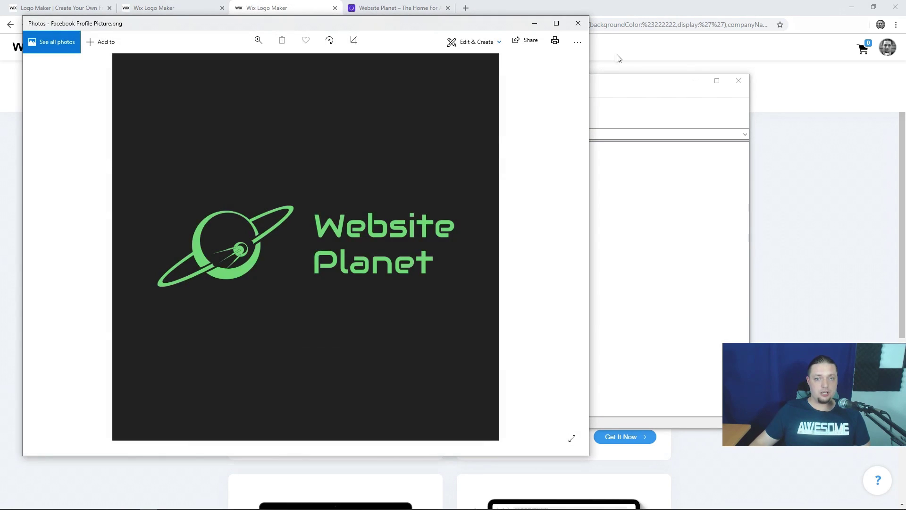
pyautogui.click(577, 24)
pyautogui.doubleClick(151, 168)
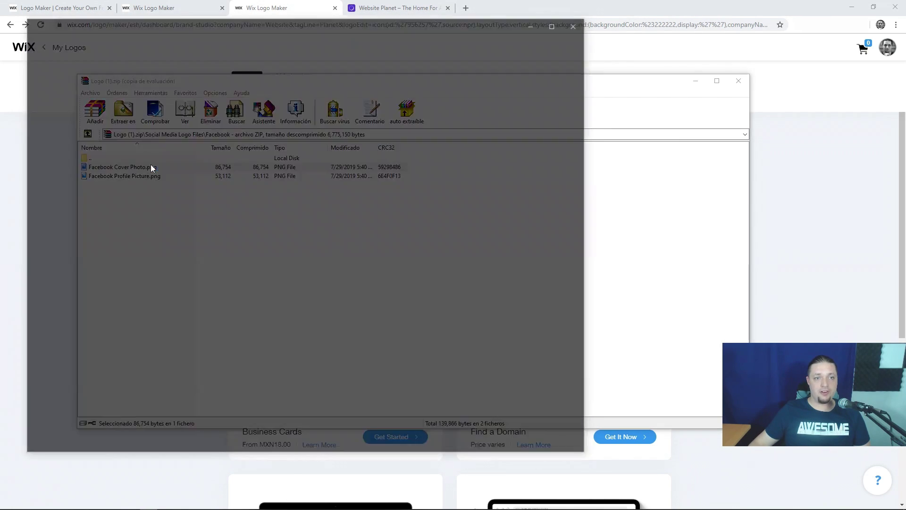
pyautogui.click(577, 23)
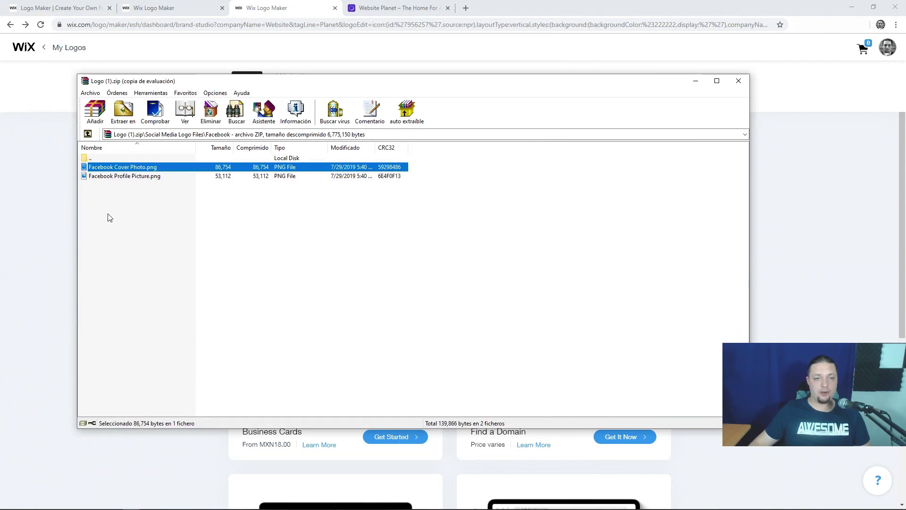
# - Check Resizable Vector Files, then open Logo Color Guide.pdf from the Color Code Guide folder
pyautogui.doubleClick(89, 158)
pyautogui.doubleClick(96, 161)
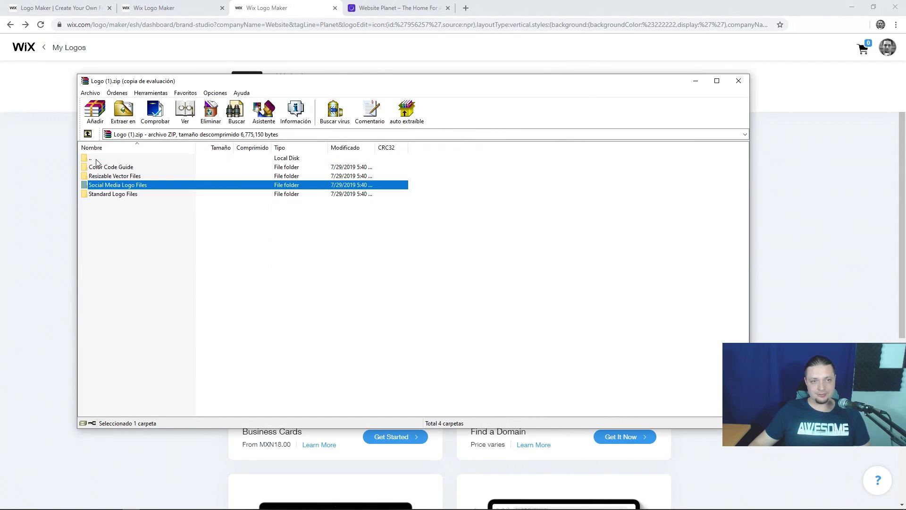
pyautogui.doubleClick(125, 177)
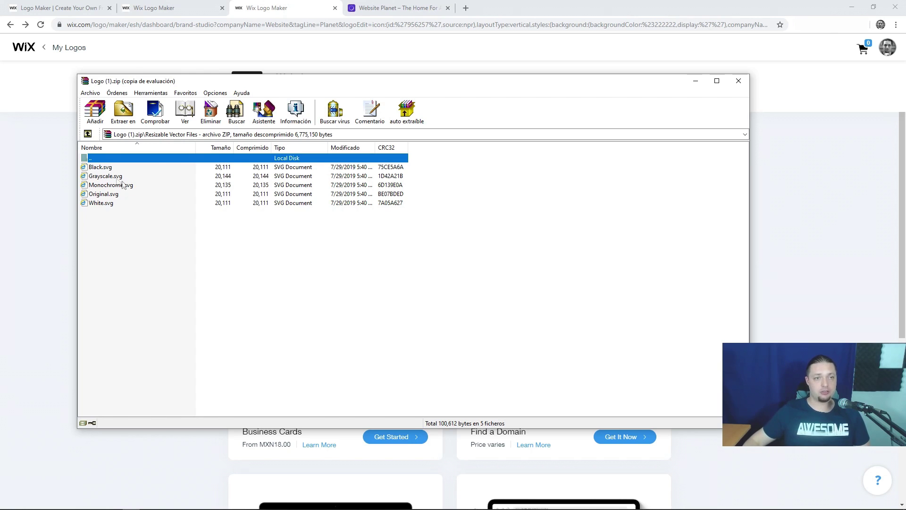
pyautogui.doubleClick(106, 159)
pyautogui.doubleClick(120, 168)
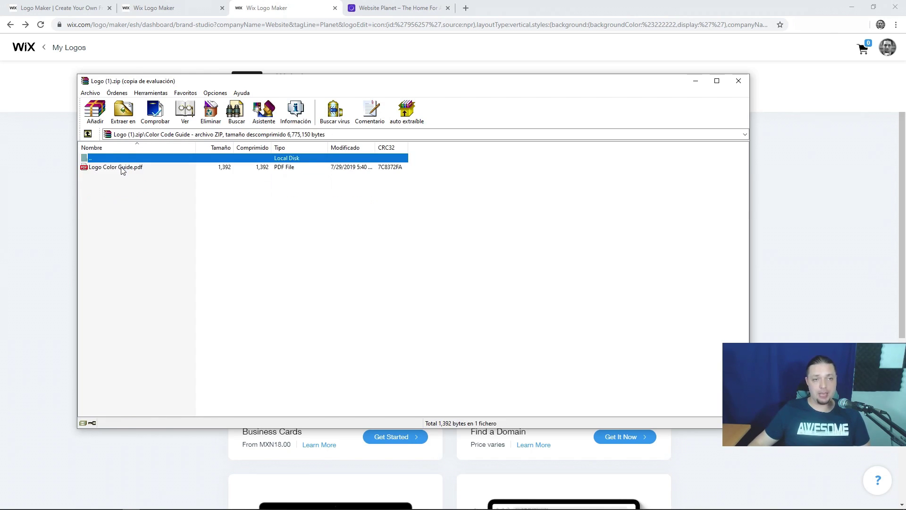
pyautogui.doubleClick(122, 168)
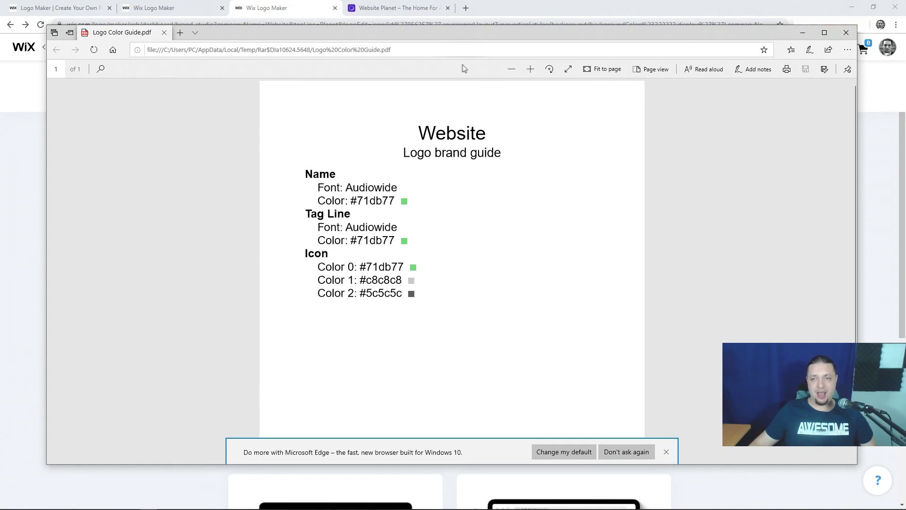
# - Close the Logo Color Guide.pdf tab after reviewing the Audiowide font and #71db77 colours
pyautogui.middleClick(131, 37)
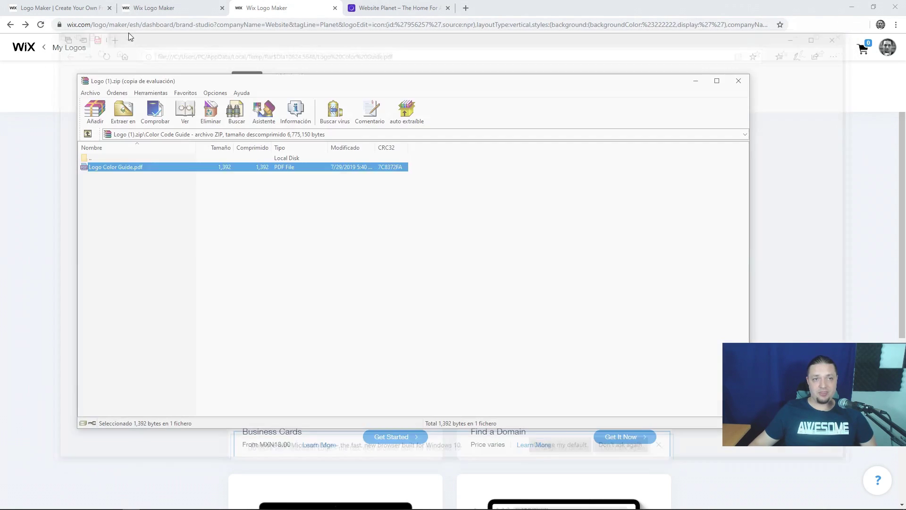
# - Return to the brand-studio dashboard and look at the purchased logo via My Logos
pyautogui.click(193, 5)
pyautogui.click(73, 12)
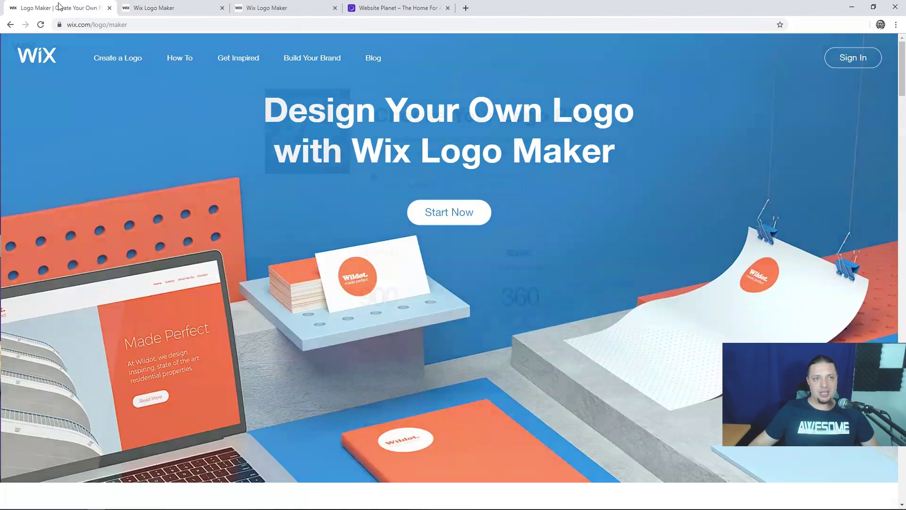
pyautogui.click(159, 3)
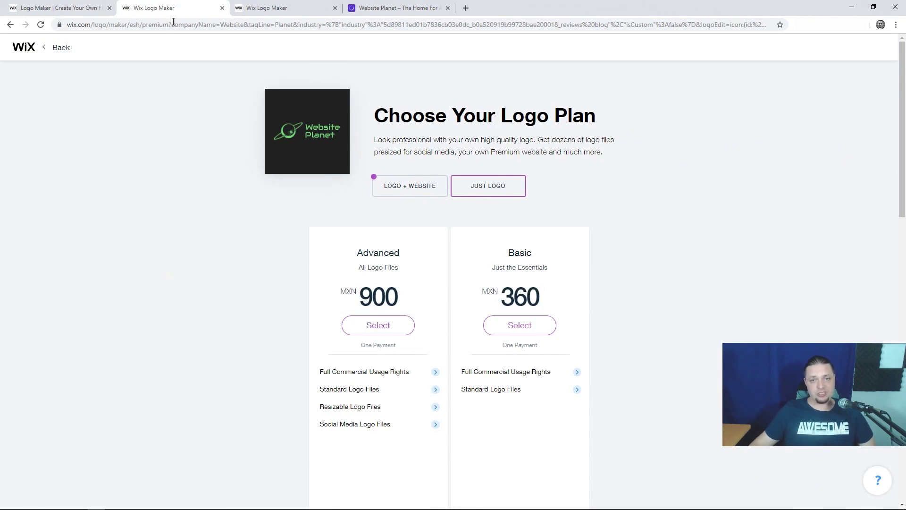
pyautogui.click(271, 6)
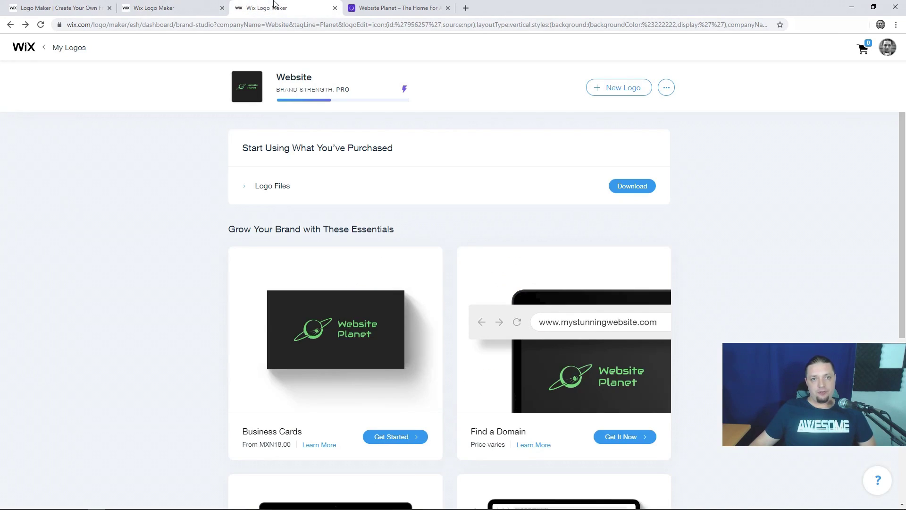
pyautogui.click(64, 49)
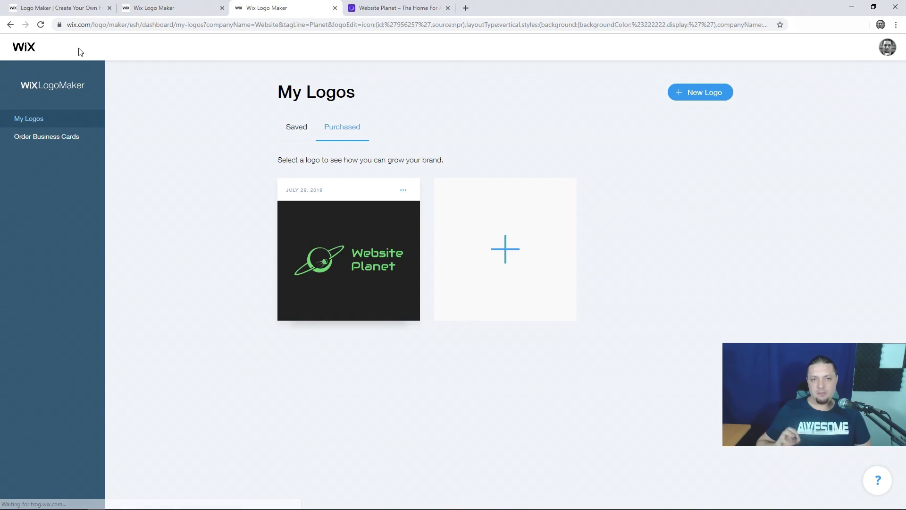
pyautogui.click(330, 254)
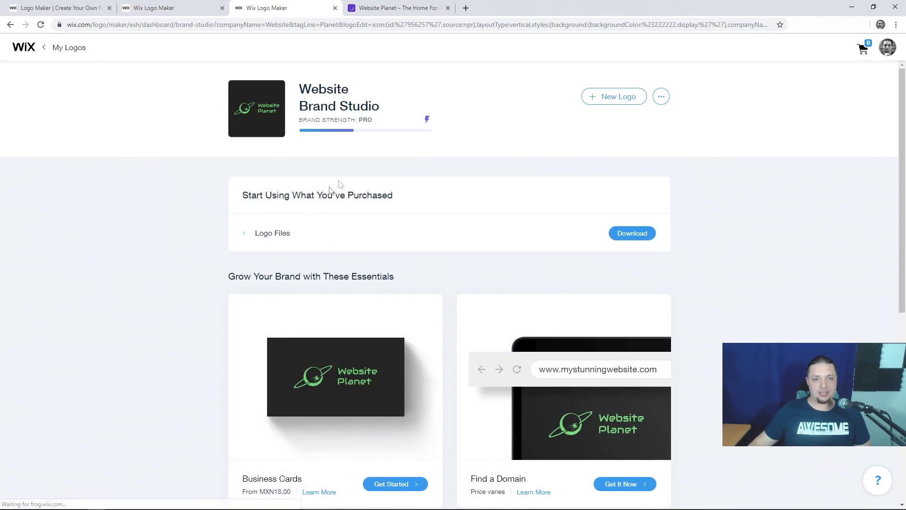
# - Open the charcoal Website Planet design from My Logos' Saved designs for editing
pyautogui.click(73, 51)
pyautogui.click(290, 126)
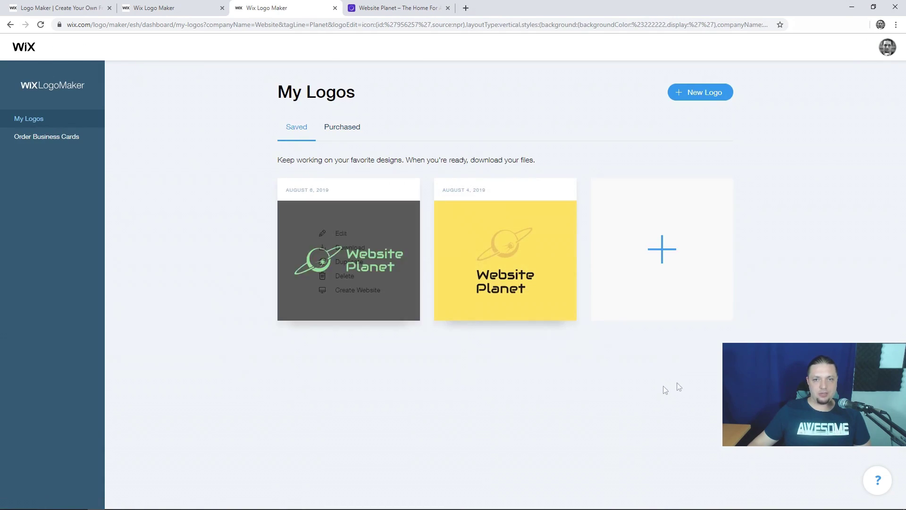
pyautogui.click(340, 235)
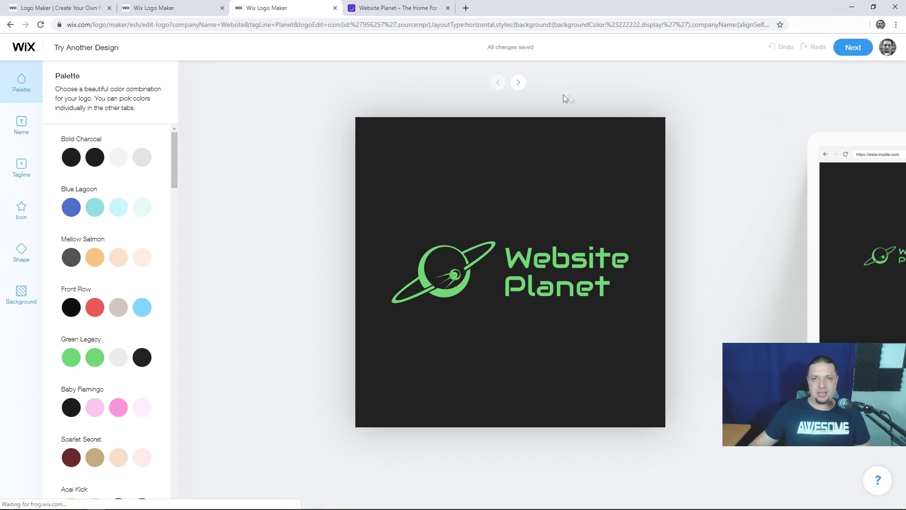
# - Step through the phone, bag and card mockups, then return the preview to the plain logo
pyautogui.click(519, 84)
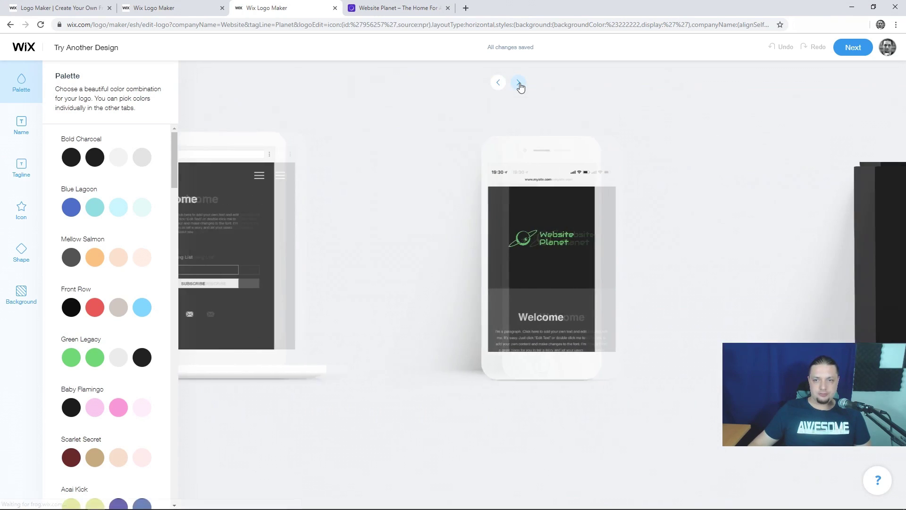
pyautogui.click(519, 84)
pyautogui.click(519, 84)
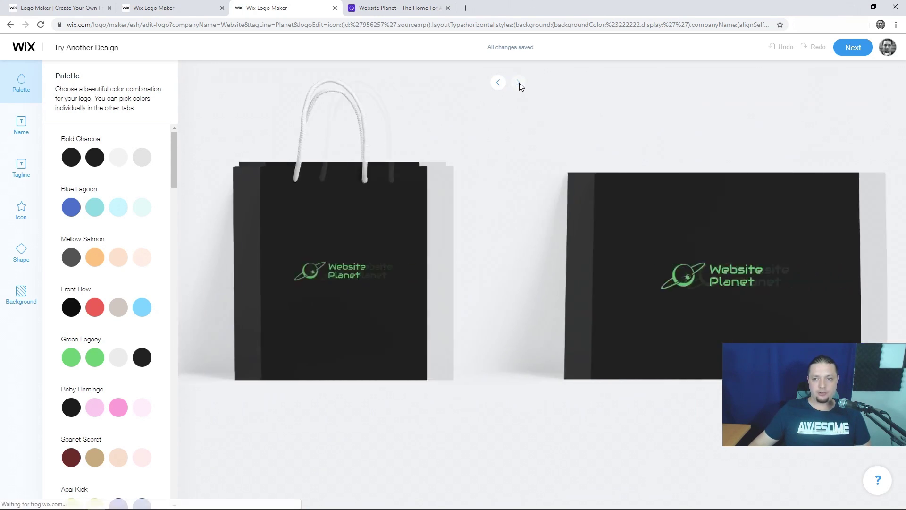
pyautogui.click(497, 84)
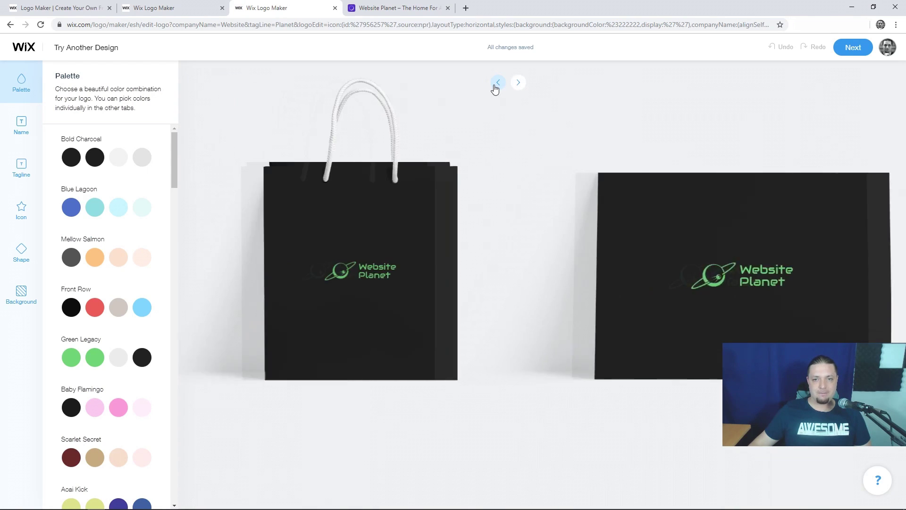
pyautogui.click(496, 85)
pyautogui.click(495, 85)
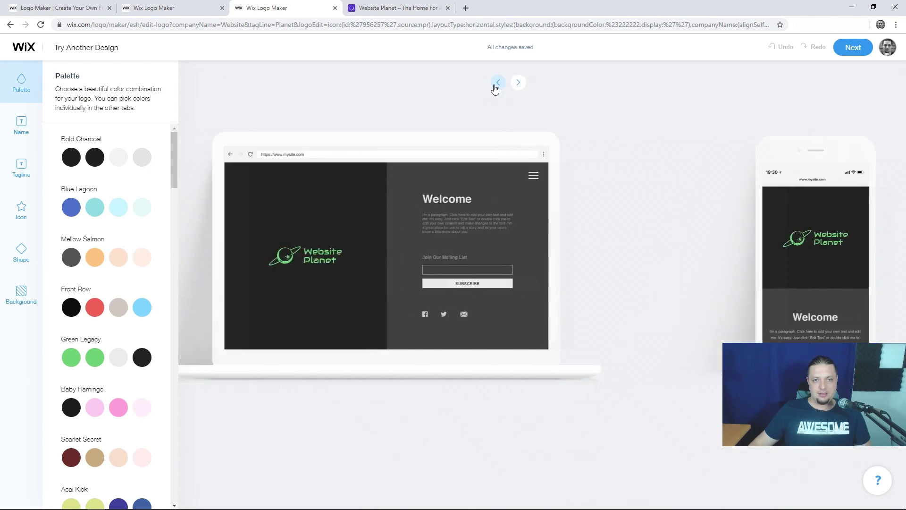
pyautogui.click(496, 84)
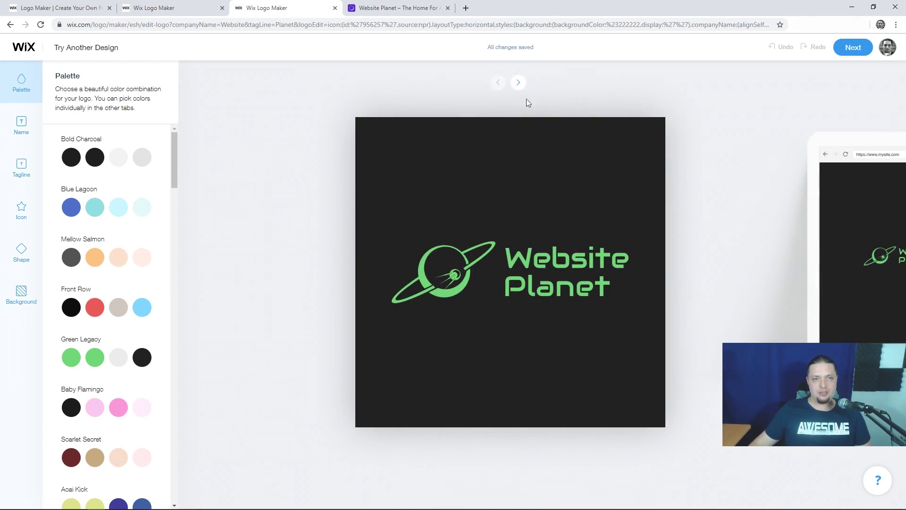